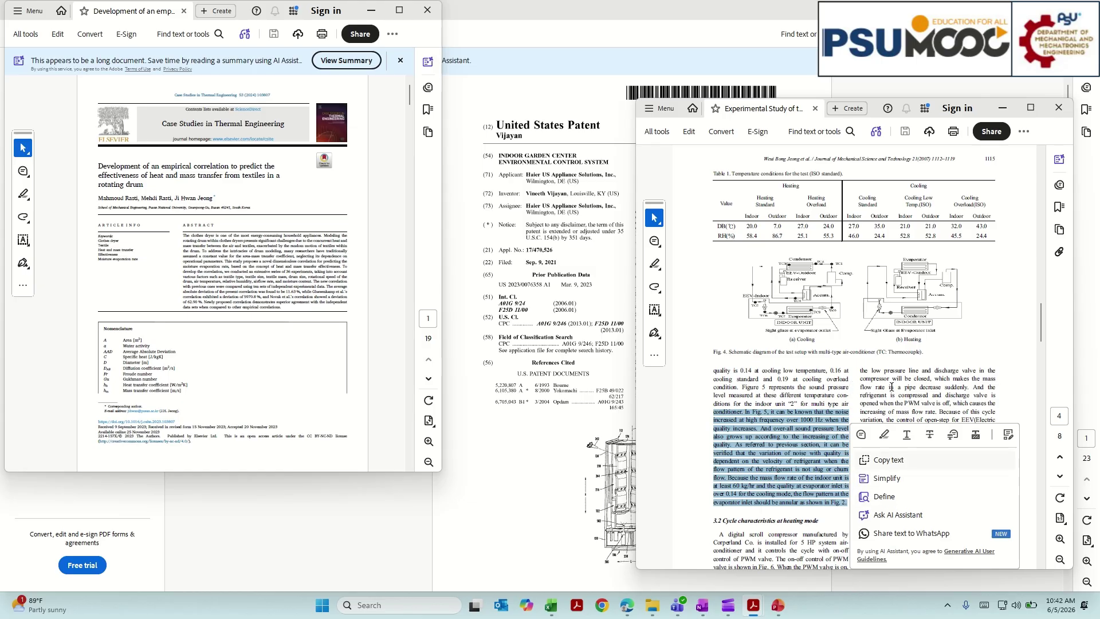
- Copy the full contents of Table A1, Geometry and inlet conditions, from the PDF article's Appendix A
{"action": "left_click", "coordinate": [399, 11]}
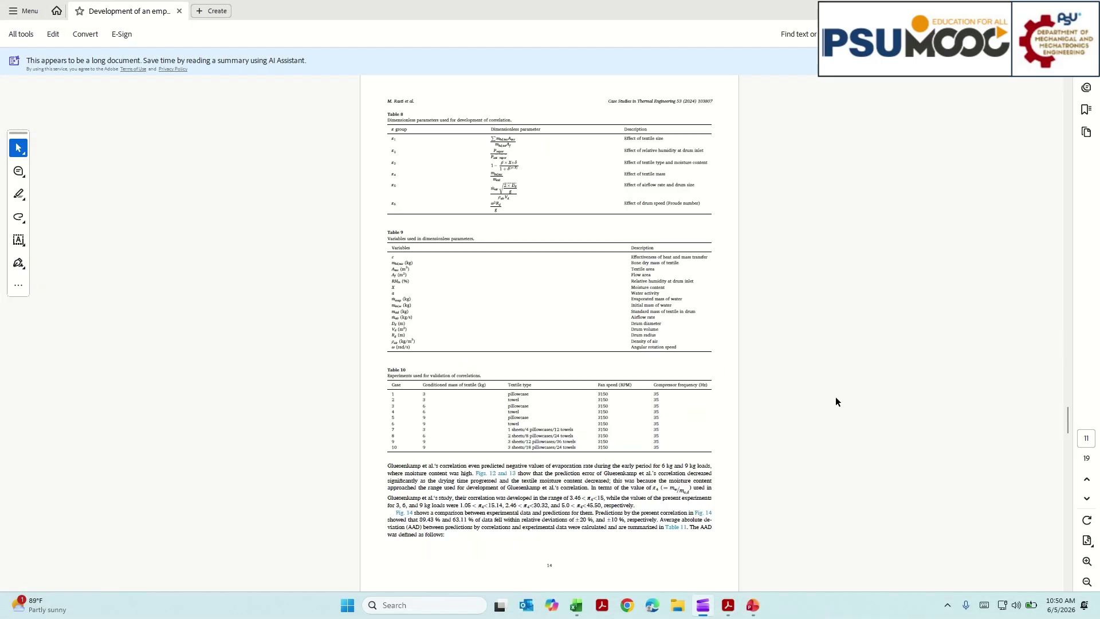
{"action": "scroll", "coordinate": [835, 397], "scroll_direction": "down", "scroll_amount": 7}
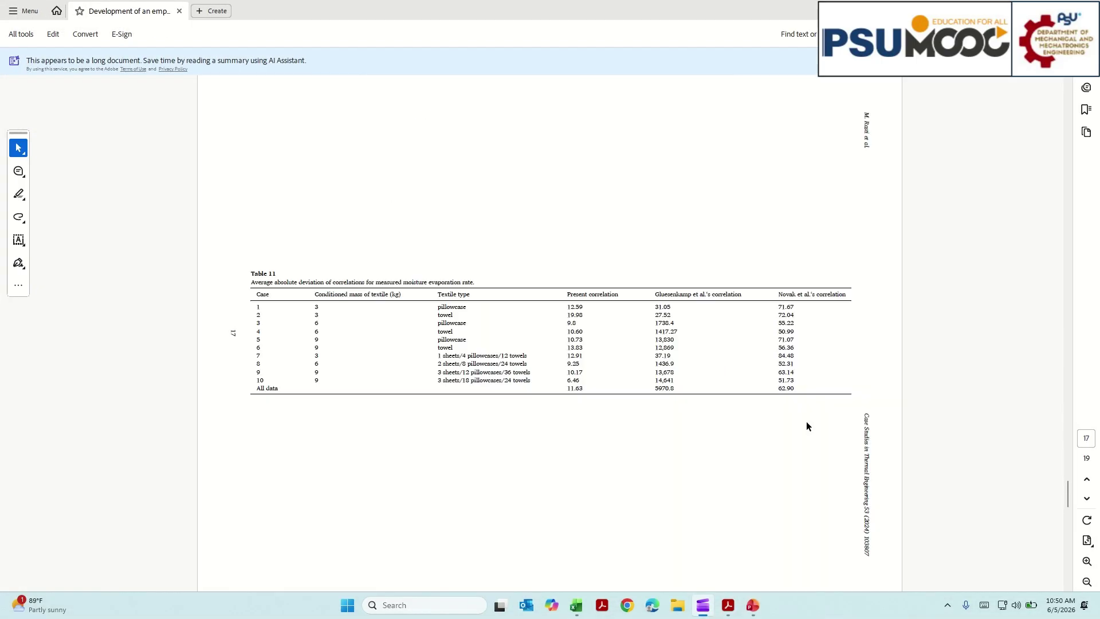
{"action": "left_click_drag", "start_coordinate": [424, 225], "coordinate": [507, 244]}
{"action": "left_click", "coordinate": [470, 237]}
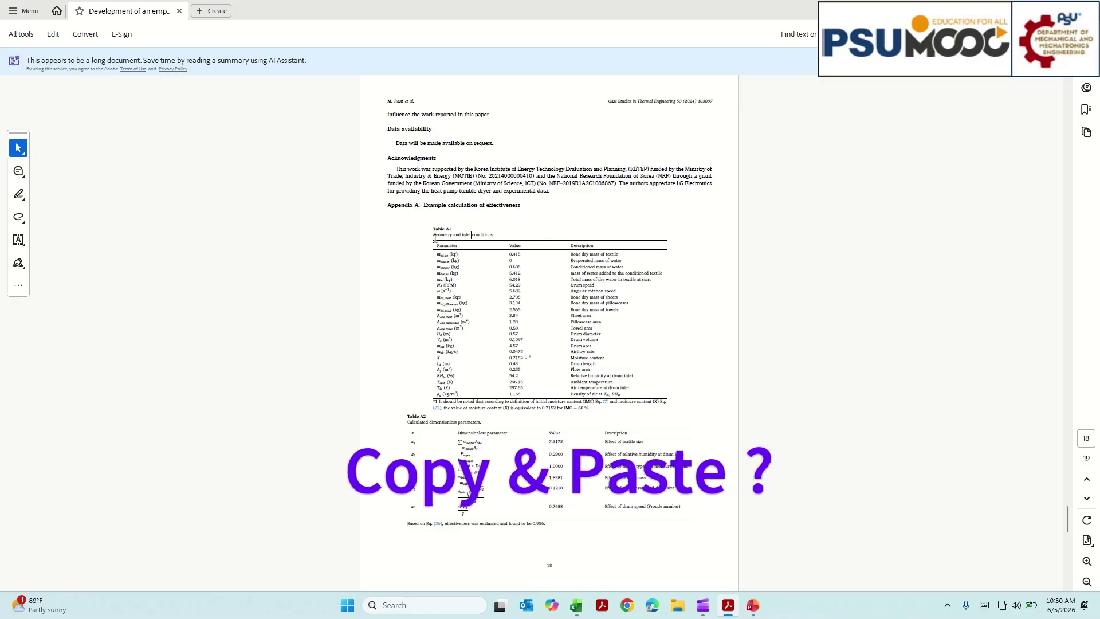
{"action": "left_click_drag", "start_coordinate": [436, 246], "coordinate": [621, 394]}
{"action": "right_click", "coordinate": [596, 370]}
{"action": "left_click", "coordinate": [610, 387]}
- Switch to Excel and paste the copied table text into Sheet1 starting at cell H6
{"action": "left_click", "coordinate": [577, 605]}
{"action": "left_click", "coordinate": [291, 198]}
{"action": "right_click", "coordinate": [291, 199]}
{"action": "left_click", "coordinate": [314, 263]}
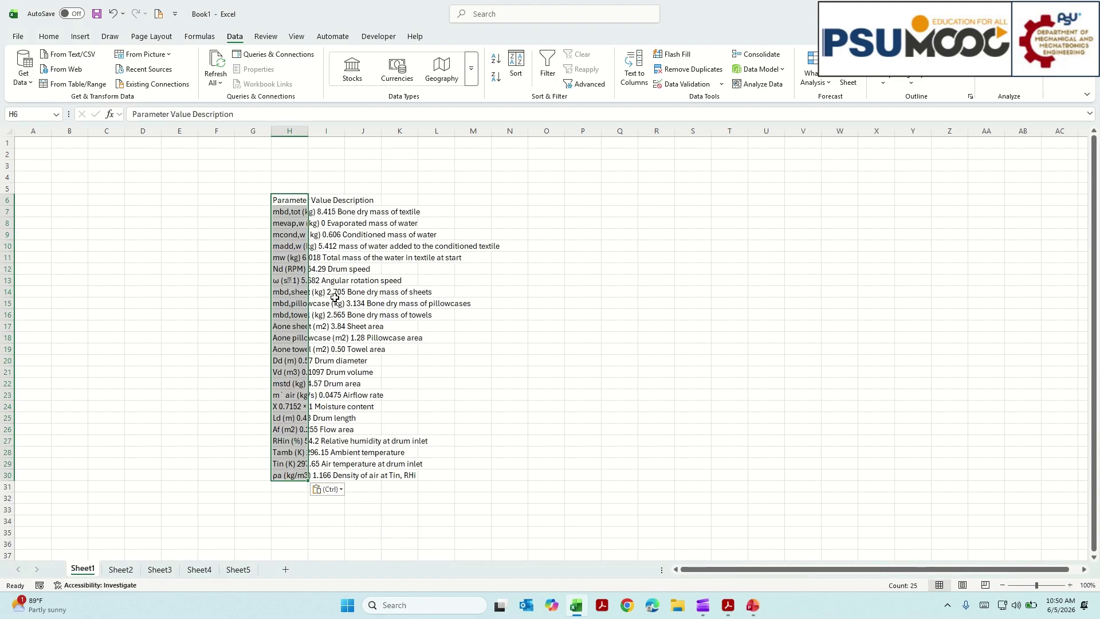
- Widen column H and check how the pasted table rows are laid out in it
{"action": "left_click_drag", "start_coordinate": [293, 223], "coordinate": [293, 212]}
{"action": "left_click", "coordinate": [296, 131]}
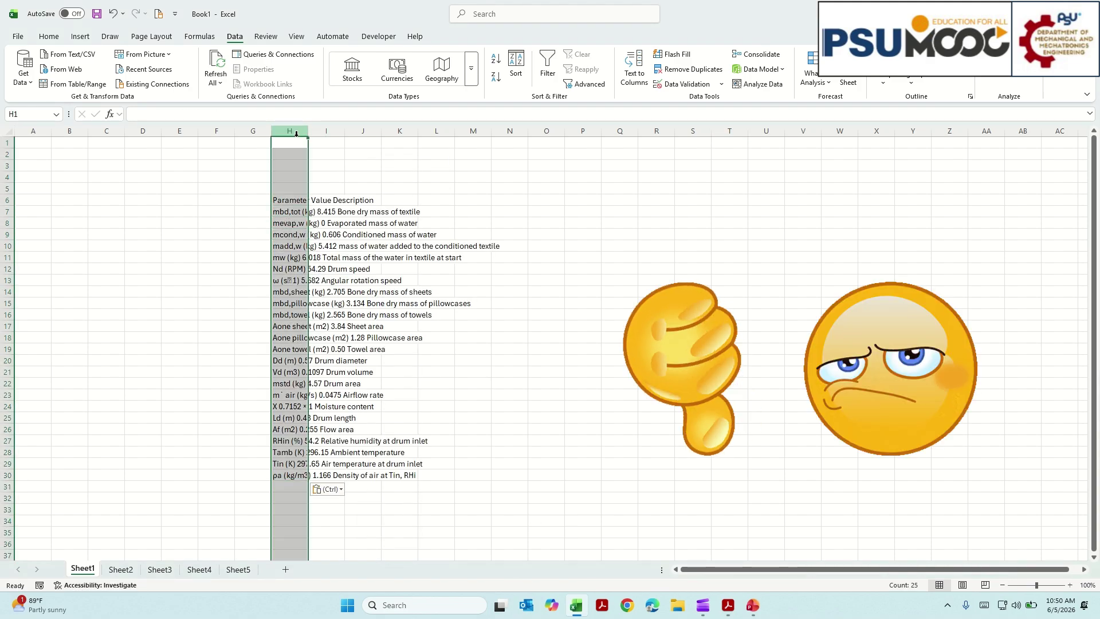
{"action": "left_click_drag", "start_coordinate": [308, 131], "coordinate": [405, 131]}
{"action": "left_click_drag", "start_coordinate": [353, 200], "coordinate": [360, 460]}
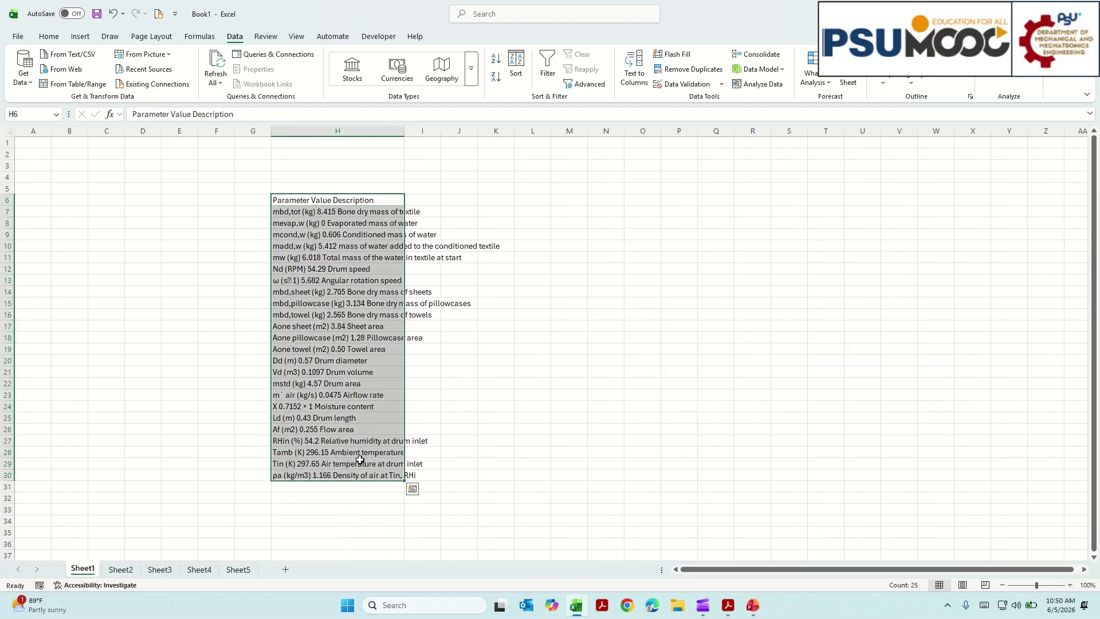
{"action": "left_click", "coordinate": [577, 230]}
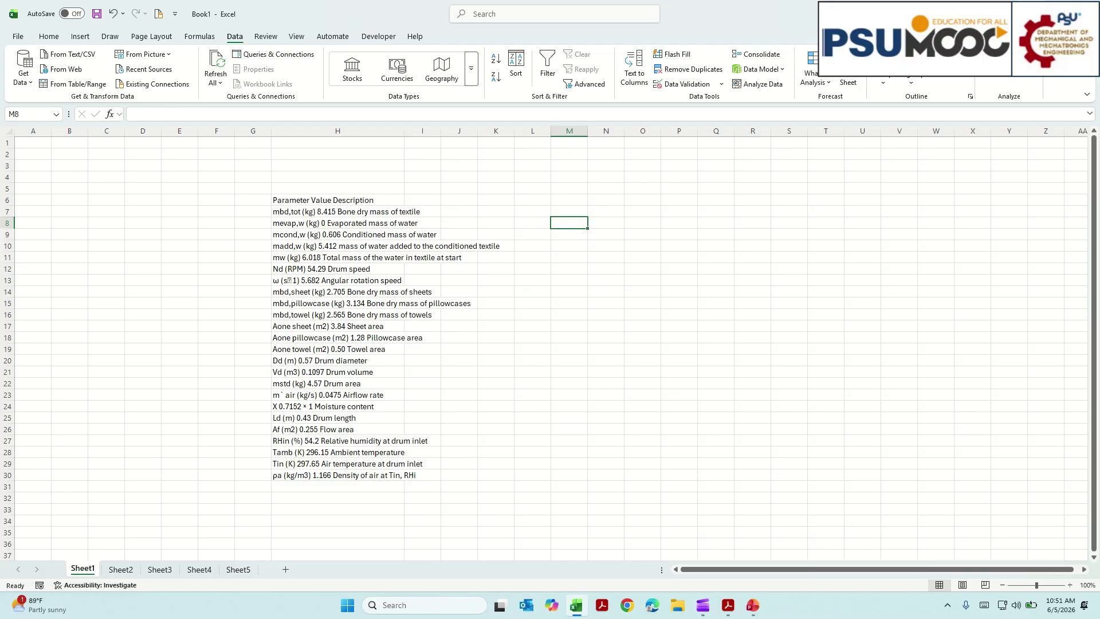
- Paste the table at cell M6 through the Text Import Wizard, using space as the delimiter and treating consecutive delimiters as one
{"action": "right_click", "coordinate": [558, 201]}
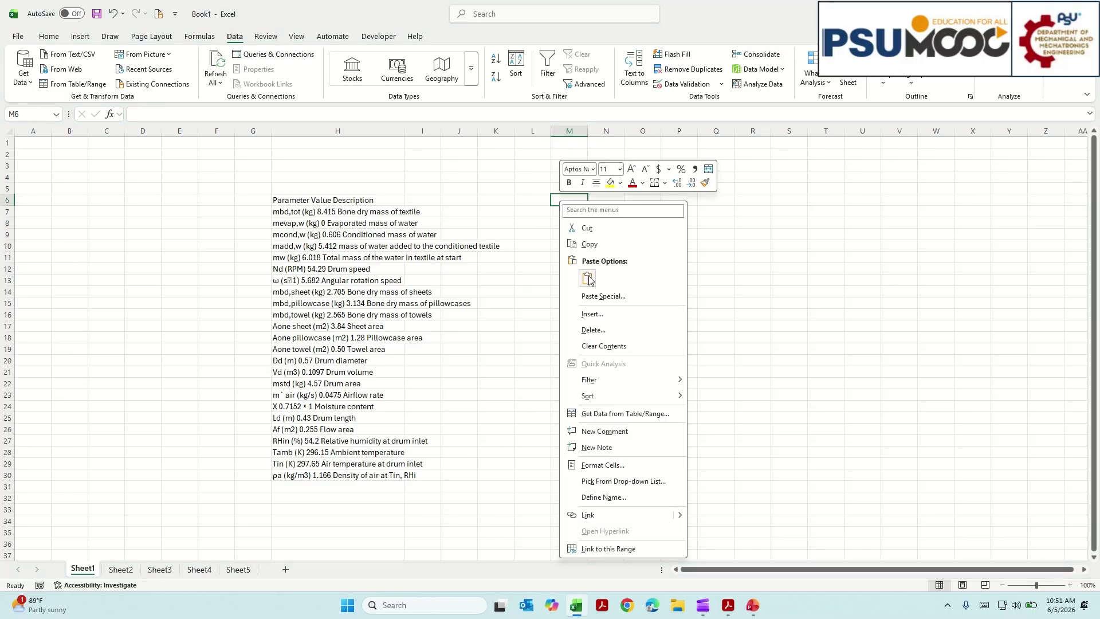
{"action": "left_click", "coordinate": [567, 232]}
{"action": "left_click", "coordinate": [609, 489]}
{"action": "left_click", "coordinate": [652, 535]}
{"action": "left_click", "coordinate": [722, 575]}
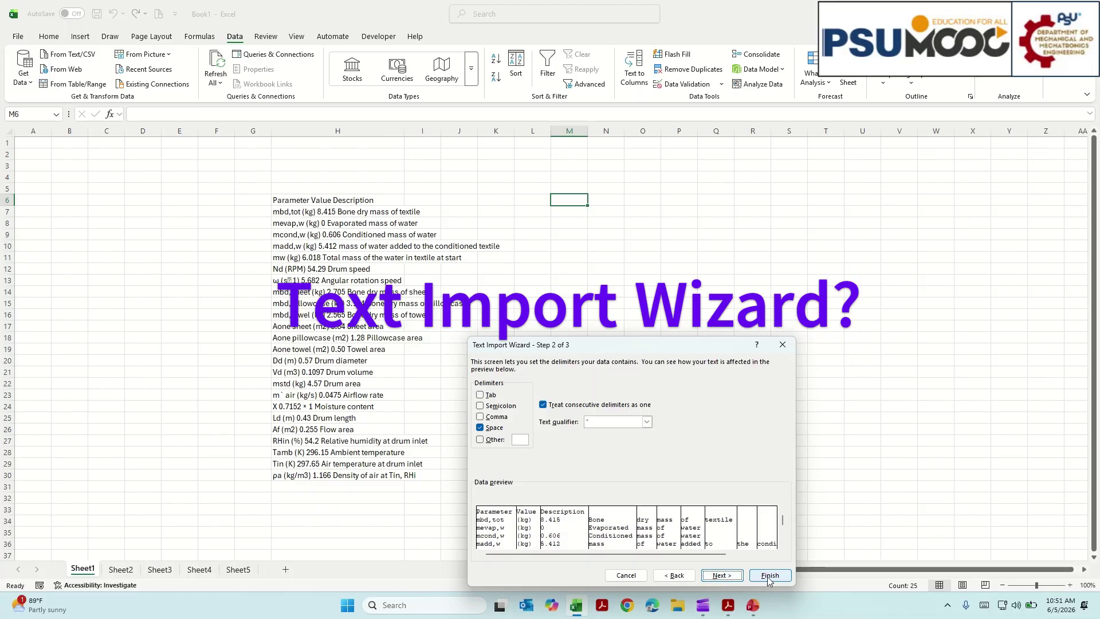
{"action": "left_click", "coordinate": [770, 575]}
{"action": "left_click_drag", "start_coordinate": [570, 188], "coordinate": [991, 487]}
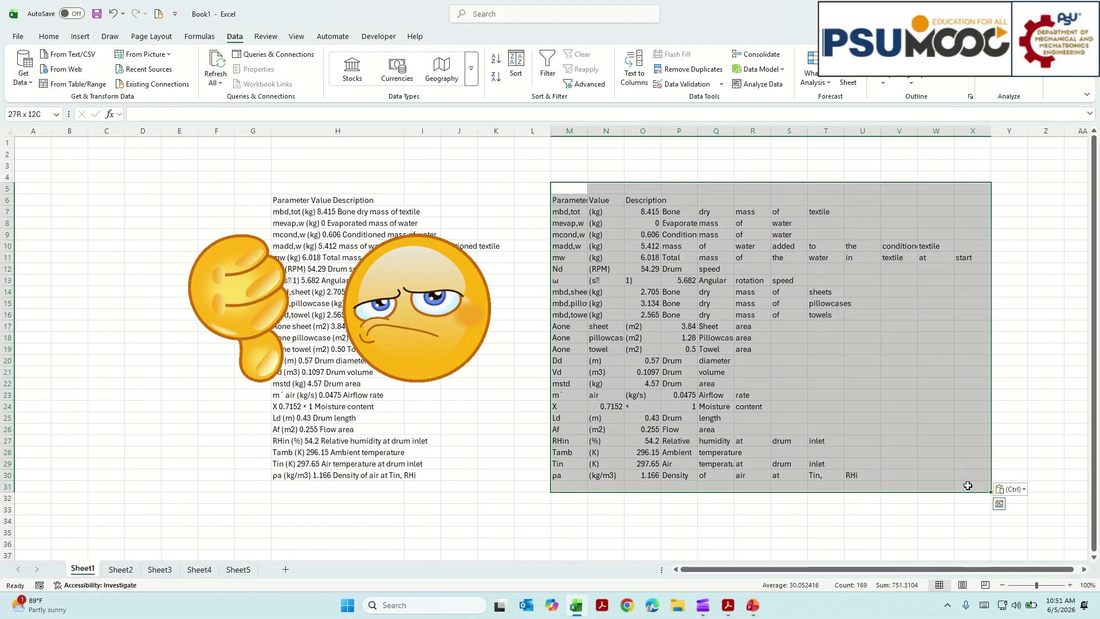
{"action": "left_click", "coordinate": [571, 215]}
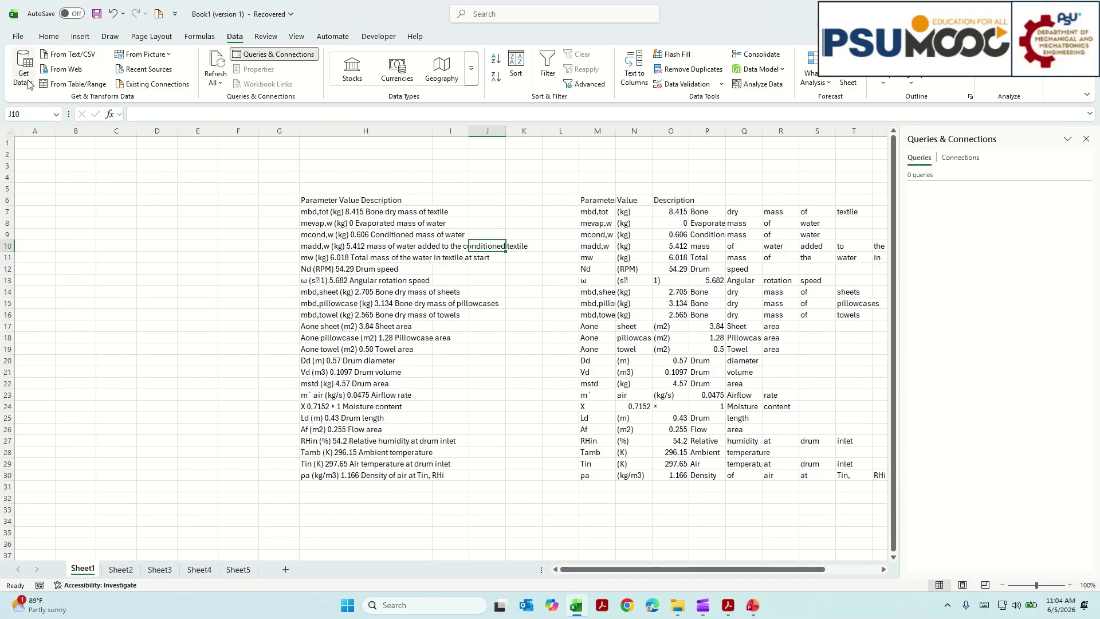
- Start a PDF data import from the file Development of an empirical correlation.pdf
{"action": "left_click", "coordinate": [26, 80]}
{"action": "mouse_move", "coordinate": [57, 126]}
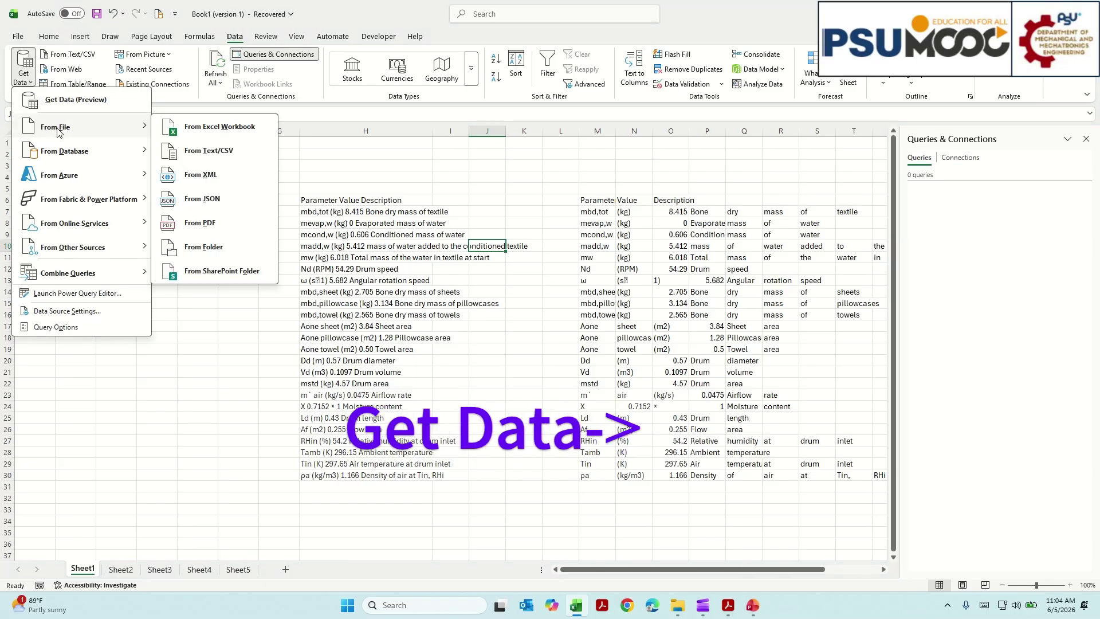
{"action": "left_click", "coordinate": [200, 223]}
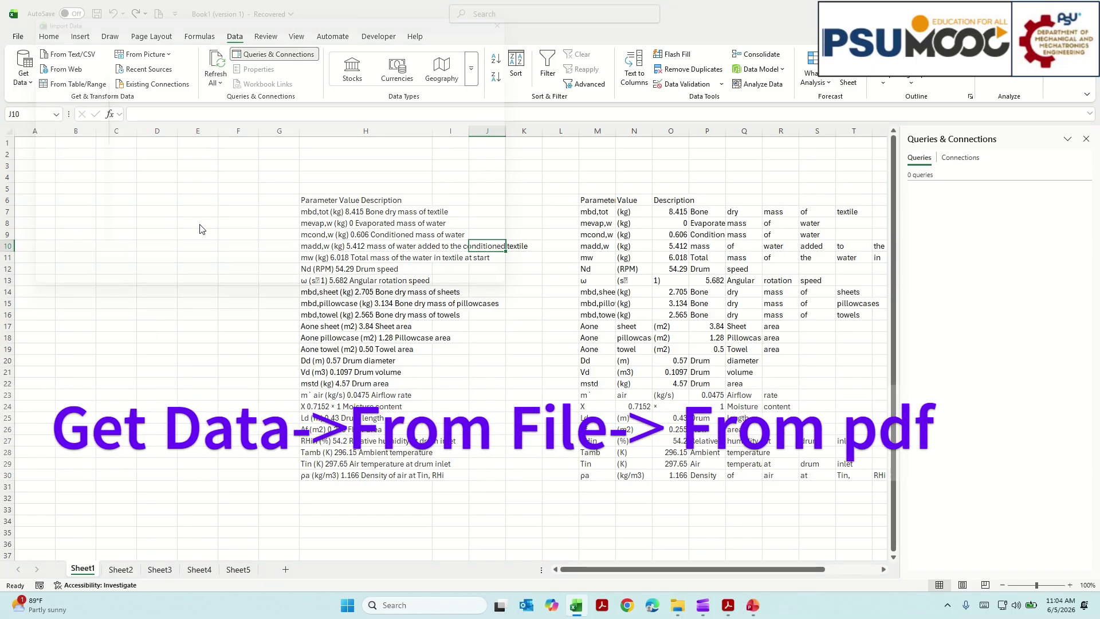
{"action": "double_click", "coordinate": [134, 141]}
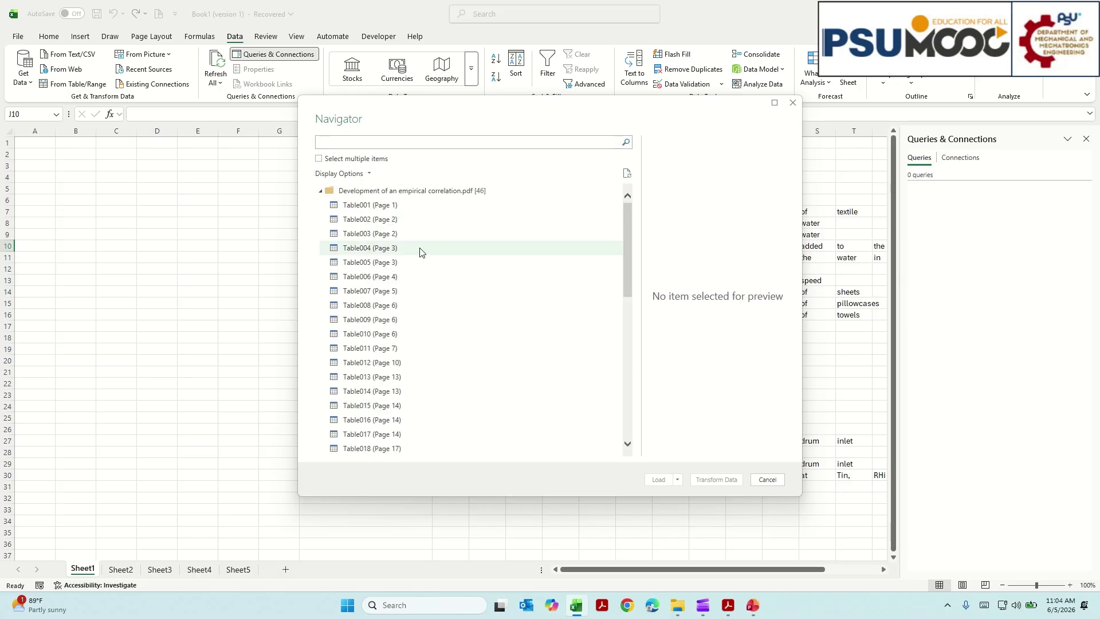
- Load Table019 (Page 18) as a table into the existing worksheet at cell A6
{"action": "scroll", "coordinate": [427, 274], "scroll_direction": "down", "scroll_amount": 4}
{"action": "scroll", "coordinate": [427, 274], "scroll_direction": "down", "scroll_amount": 2}
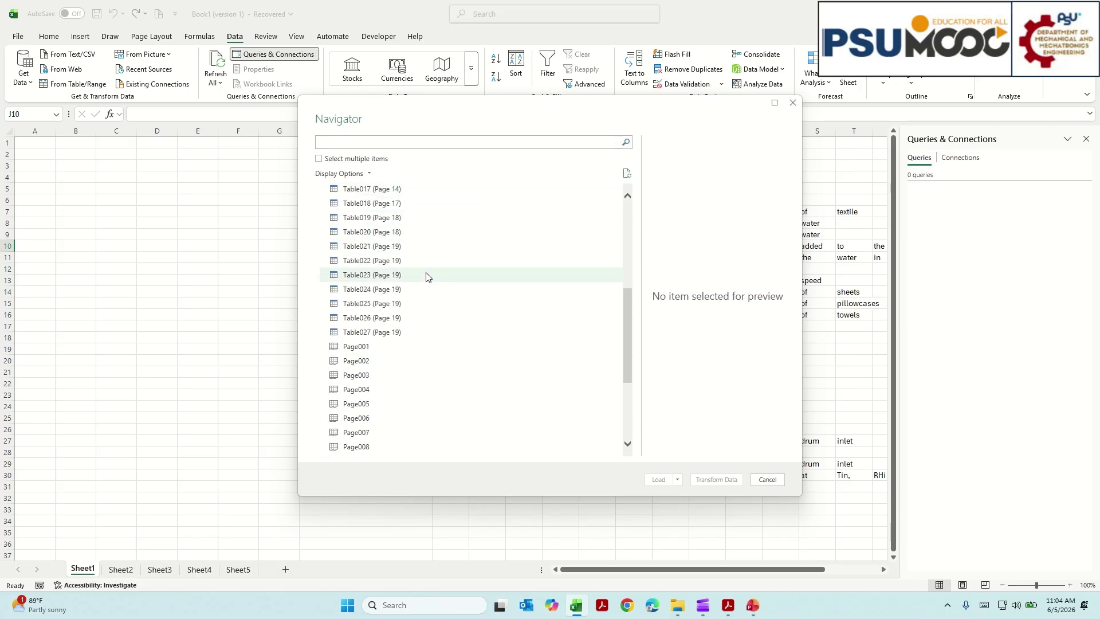
{"action": "left_click", "coordinate": [355, 217]}
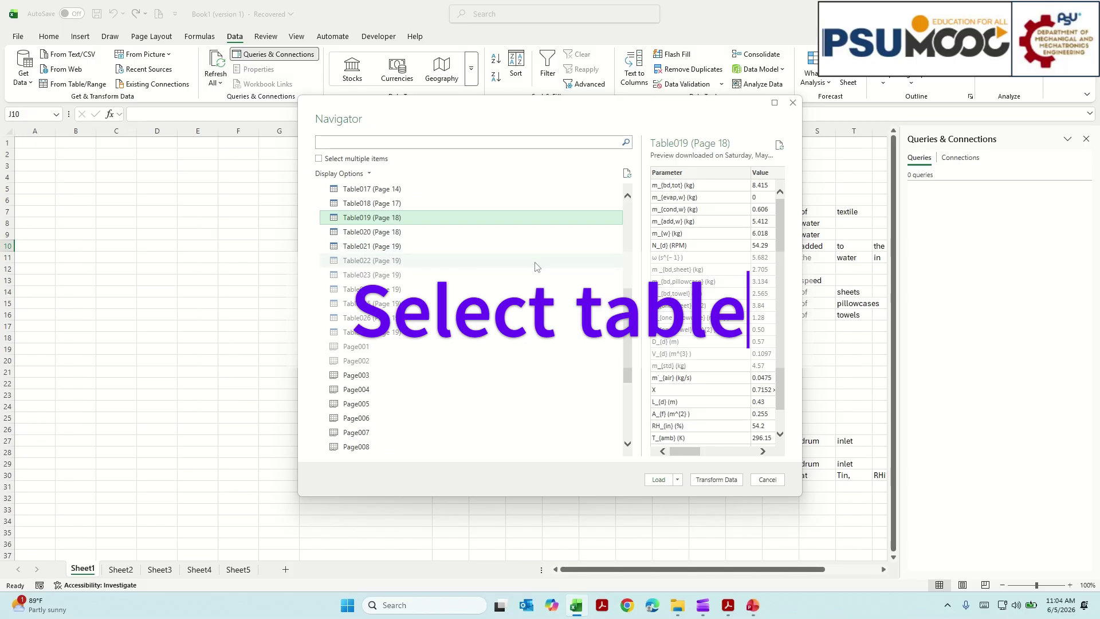
{"action": "left_click", "coordinate": [678, 480]}
{"action": "left_click", "coordinate": [697, 506]}
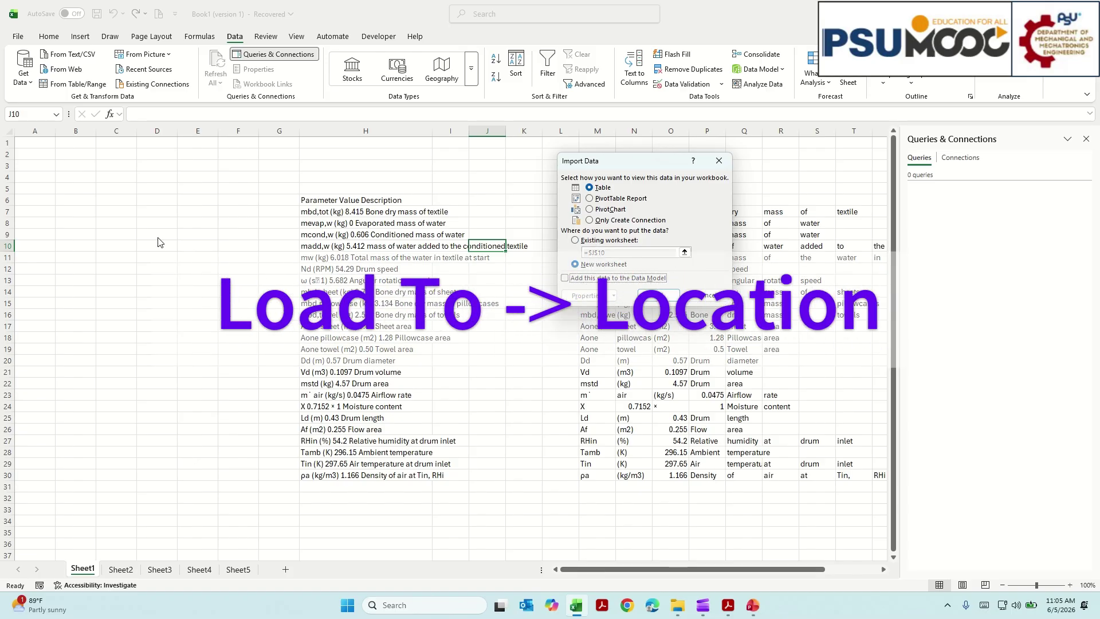
{"action": "left_click", "coordinate": [588, 240]}
{"action": "left_click", "coordinate": [40, 199]}
{"action": "left_click", "coordinate": [658, 295]}
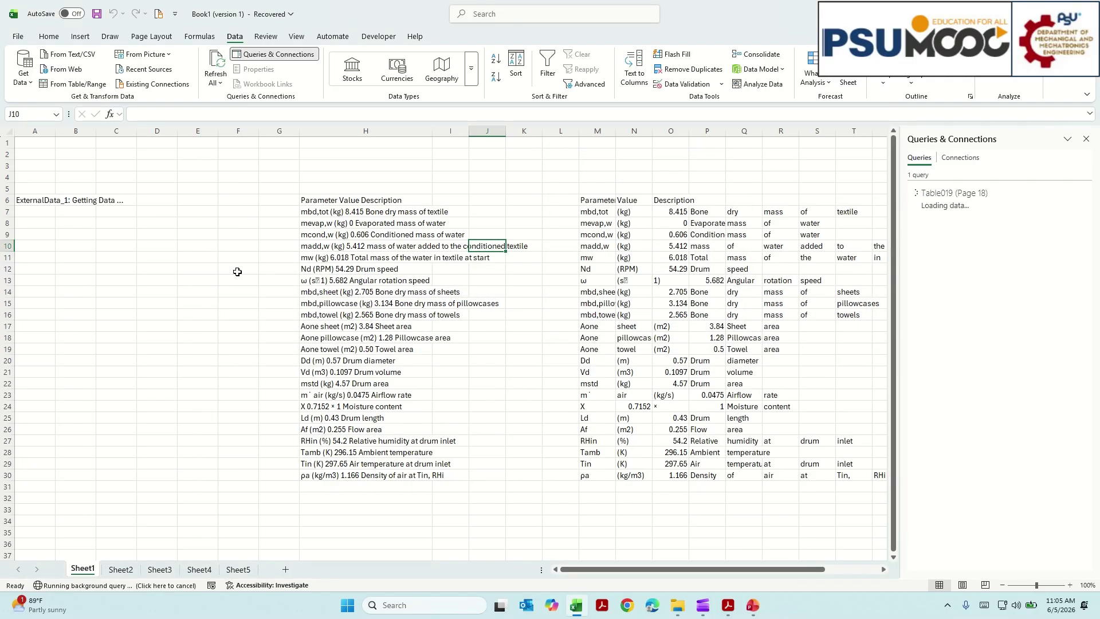
- Compare the imported table's Column3 with the moisture content value's footnote mark in the source PDF table
{"action": "left_click", "coordinate": [170, 194]}
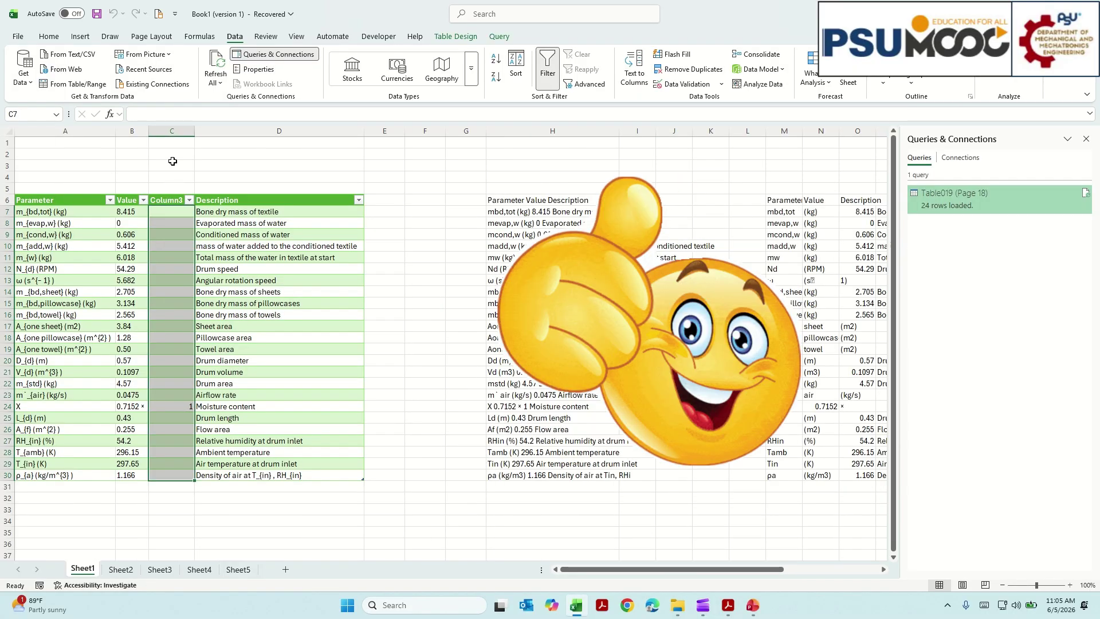
{"action": "left_click", "coordinate": [175, 131]}
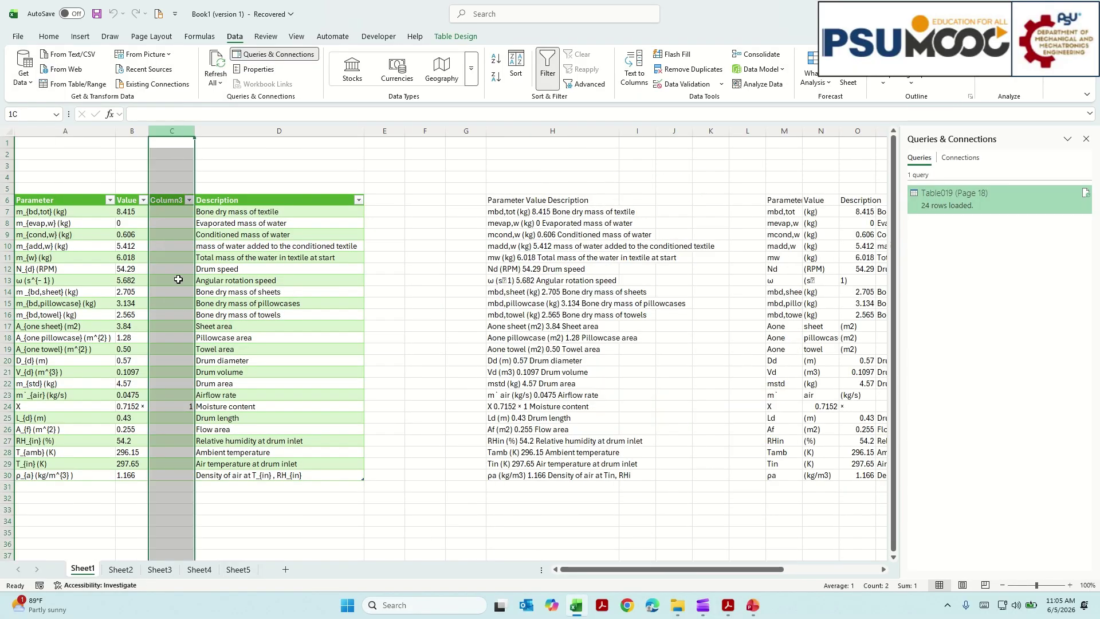
{"action": "left_click_drag", "start_coordinate": [172, 201], "coordinate": [175, 258]}
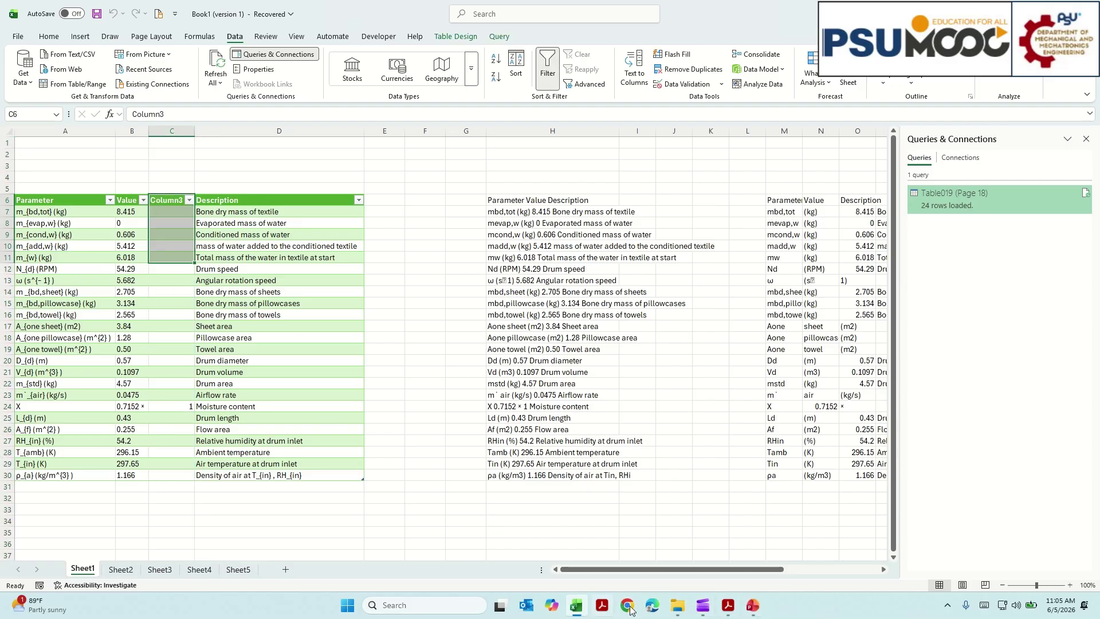
{"action": "left_click", "coordinate": [728, 605]}
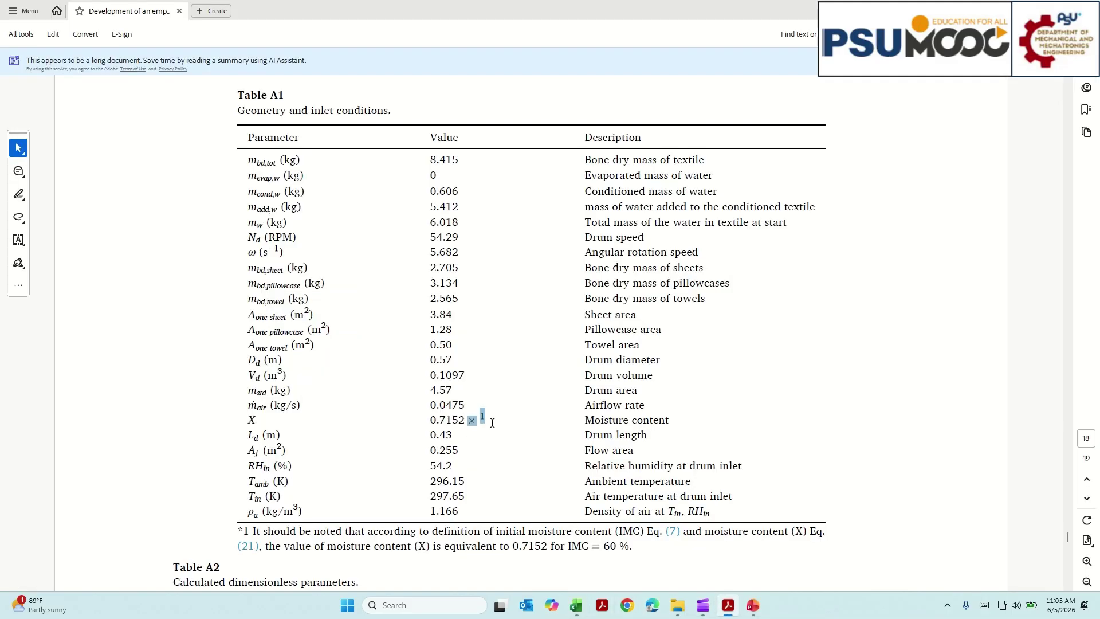
{"action": "left_click_drag", "start_coordinate": [487, 420], "coordinate": [468, 427]}
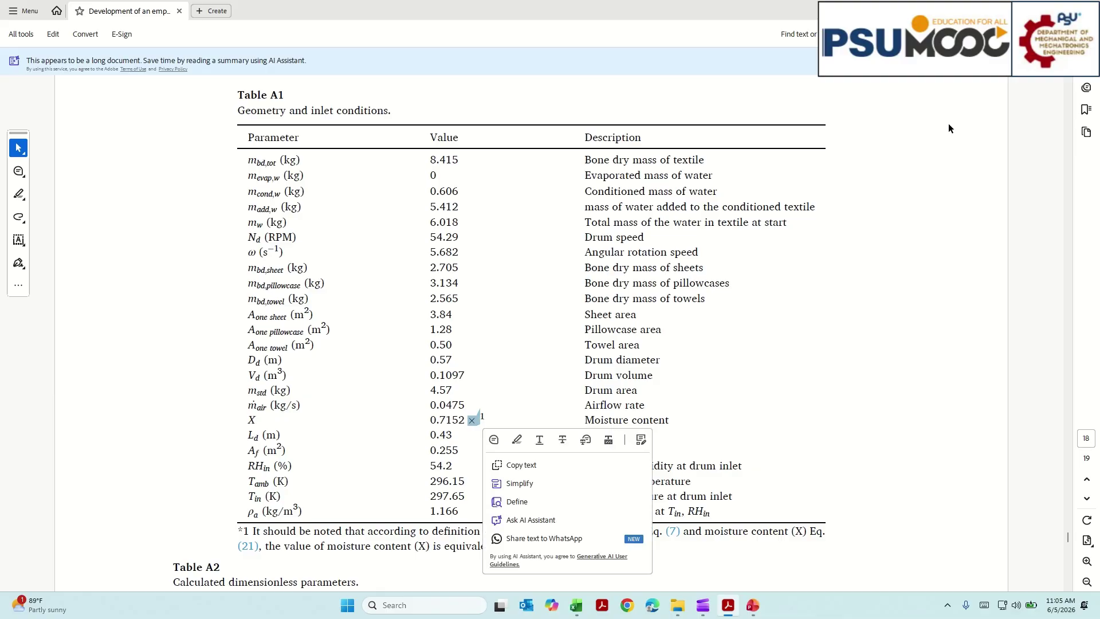
{"action": "key", "text": "alt+Tab"}
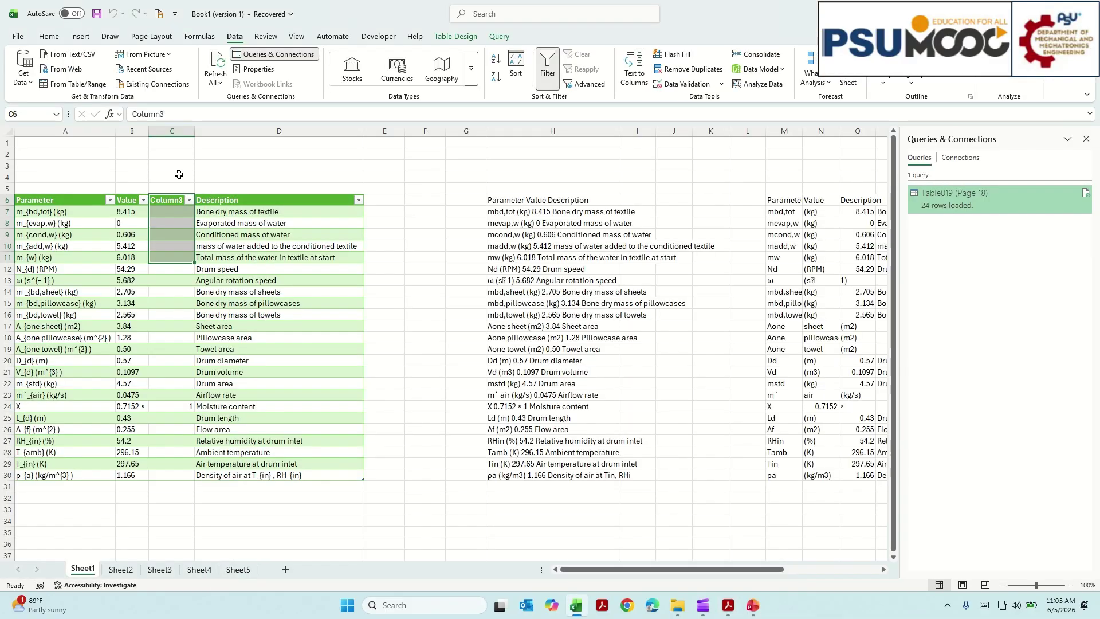
- Delete the extra column C from the sheet and review the remaining Parameter, Value and Description columns
{"action": "right_click", "coordinate": [172, 131]}
{"action": "left_click", "coordinate": [211, 253]}
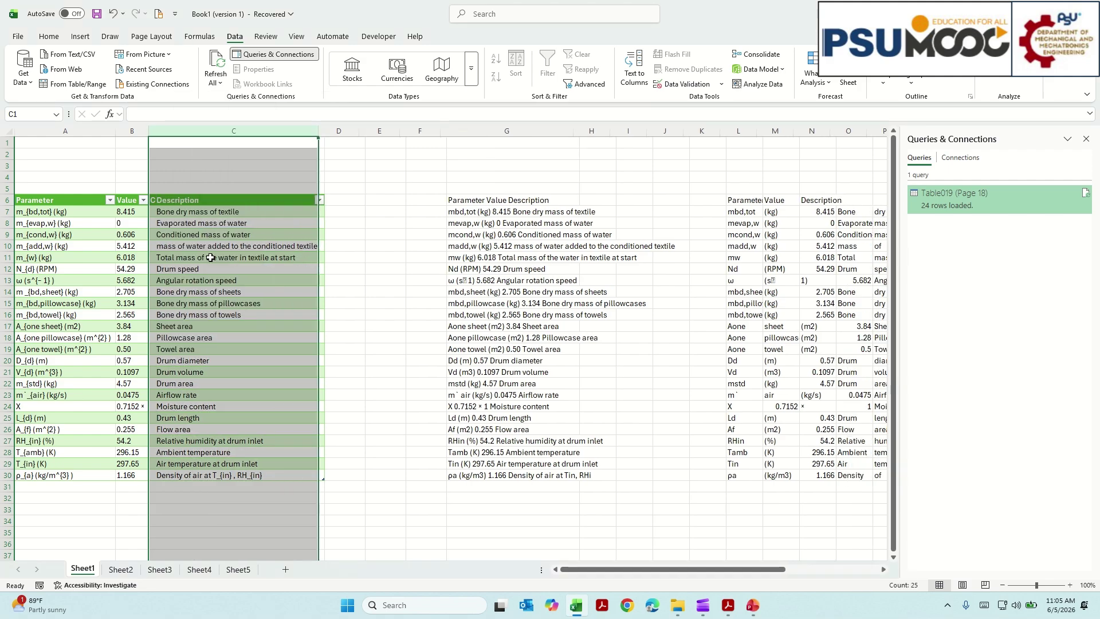
{"action": "left_click", "coordinate": [240, 228]}
{"action": "left_click_drag", "start_coordinate": [69, 204], "coordinate": [269, 481]}
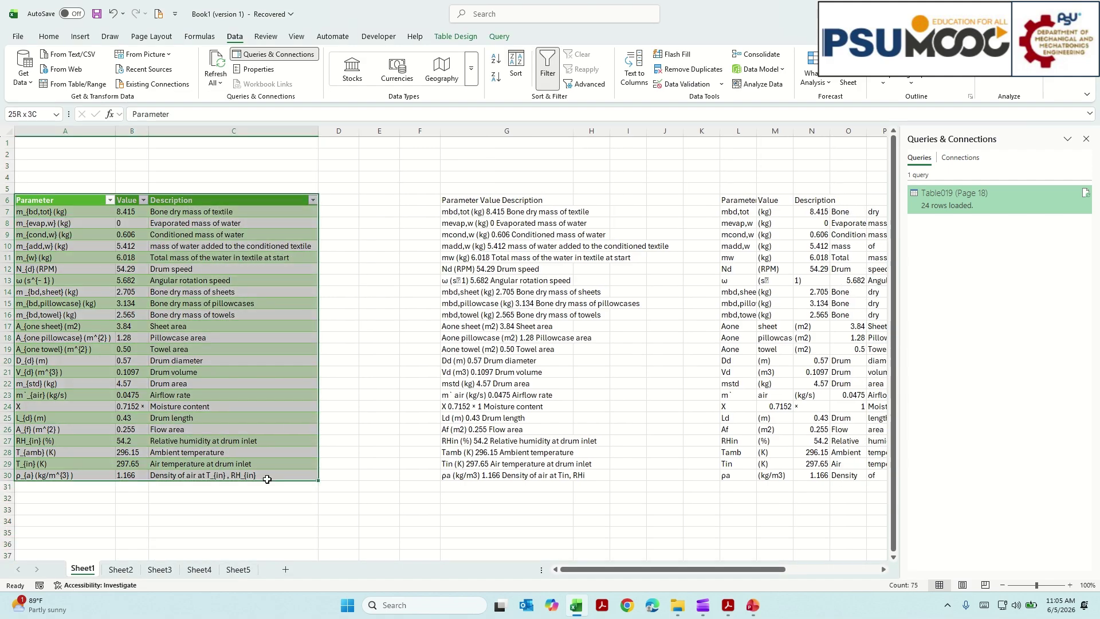
{"action": "left_click", "coordinate": [355, 485]}
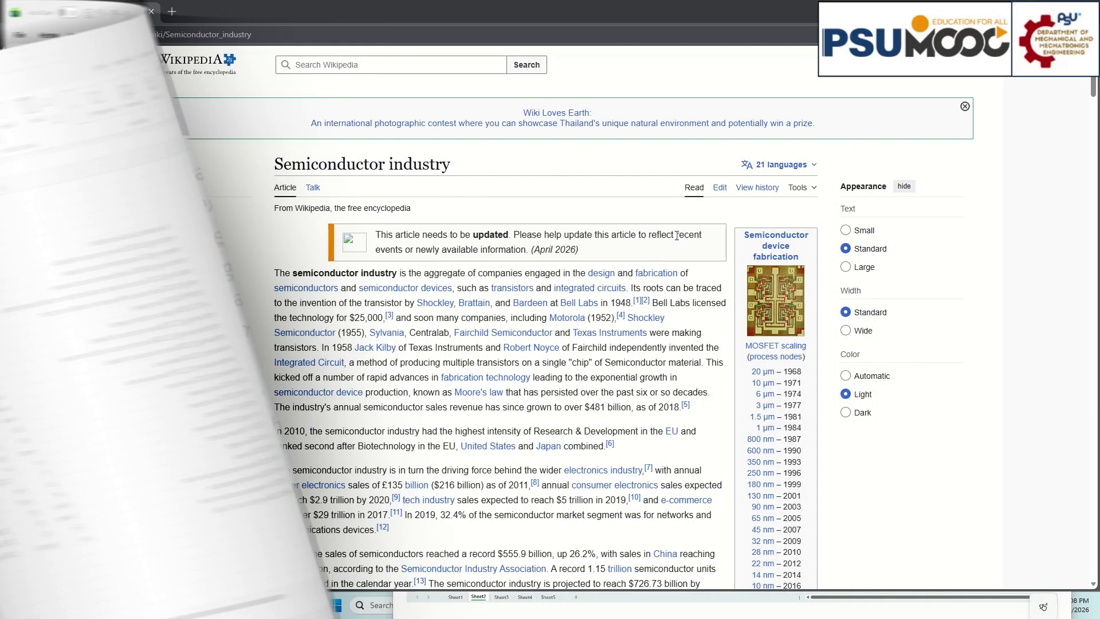
- Look through the Wikipedia article Semiconductor industry for its data tables, down to the Integrated circuits table
{"action": "scroll", "coordinate": [659, 213], "scroll_direction": "down", "scroll_amount": 8}
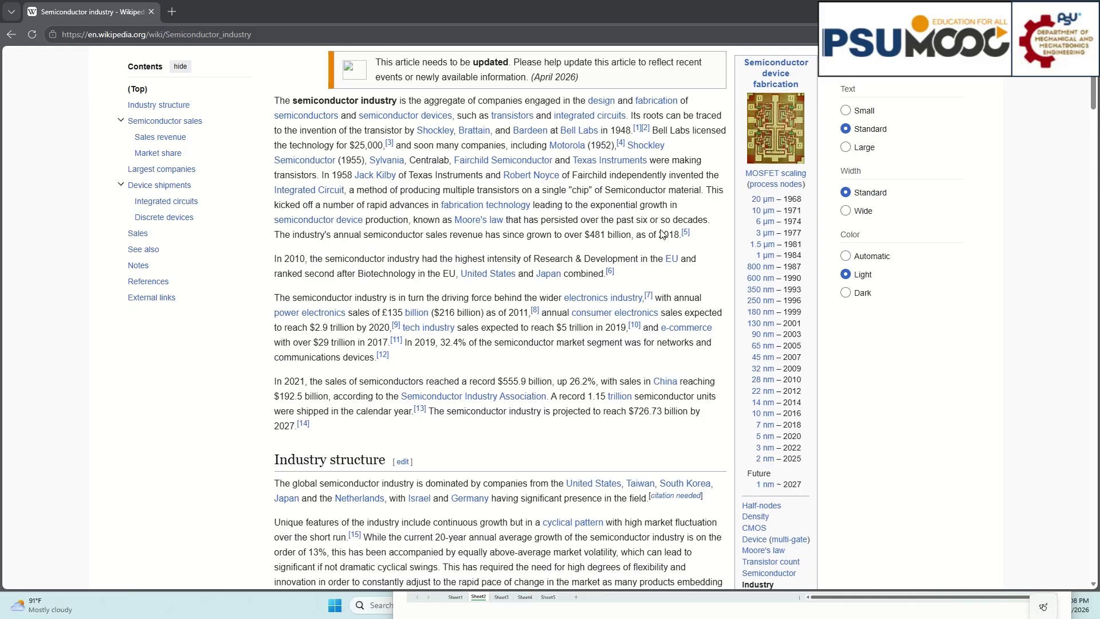
{"action": "scroll", "coordinate": [662, 235], "scroll_direction": "up", "scroll_amount": 8}
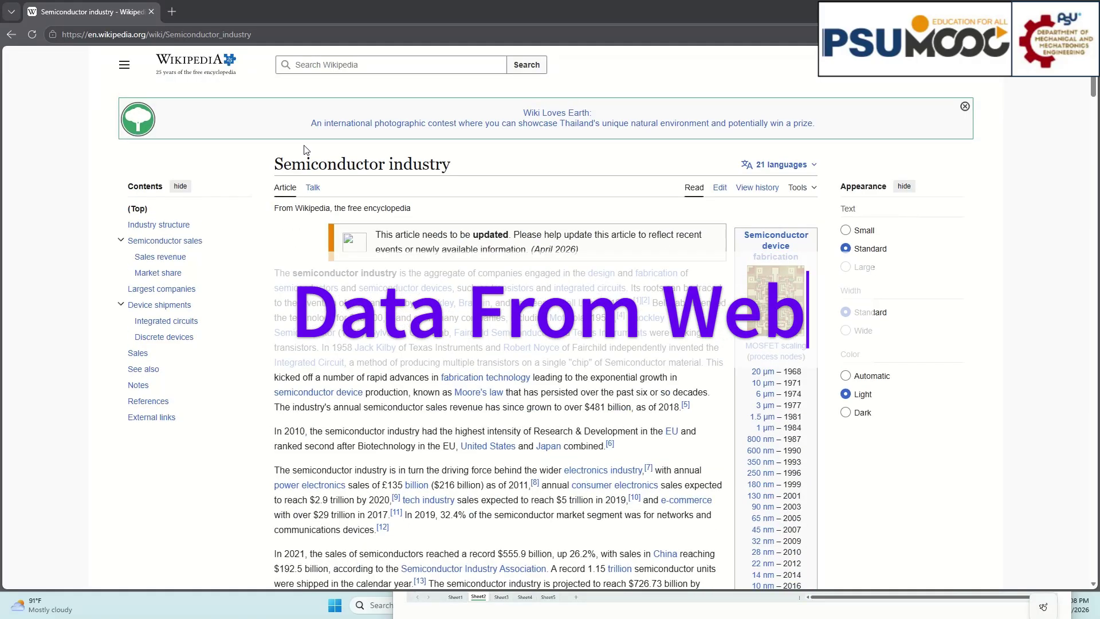
{"action": "scroll", "coordinate": [608, 324], "scroll_direction": "down", "scroll_amount": 15}
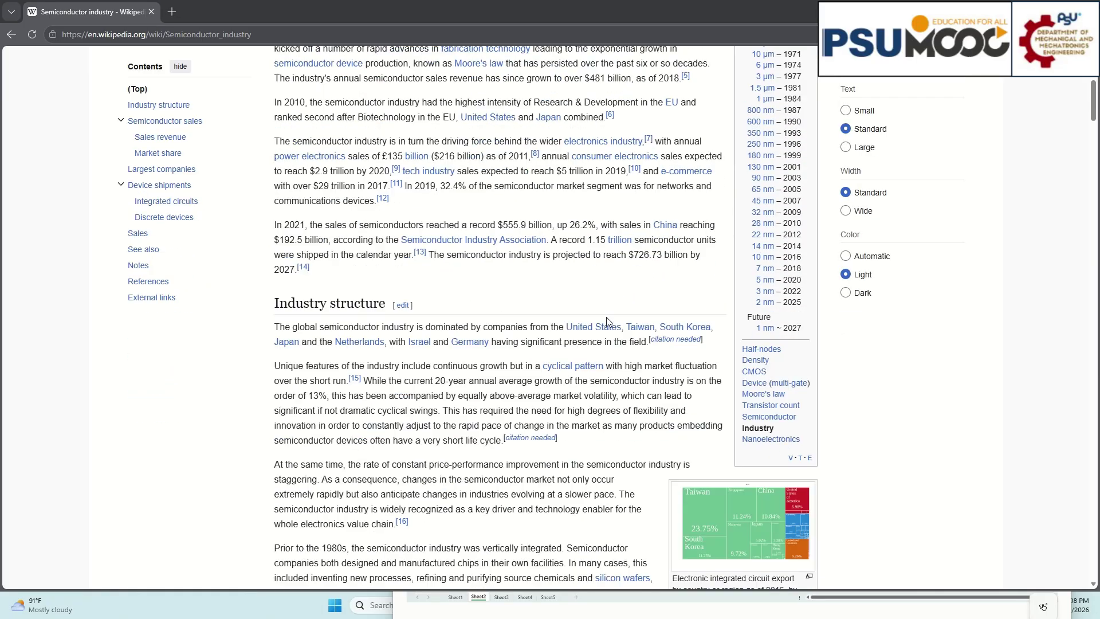
{"action": "scroll", "coordinate": [608, 325], "scroll_direction": "down", "scroll_amount": 20}
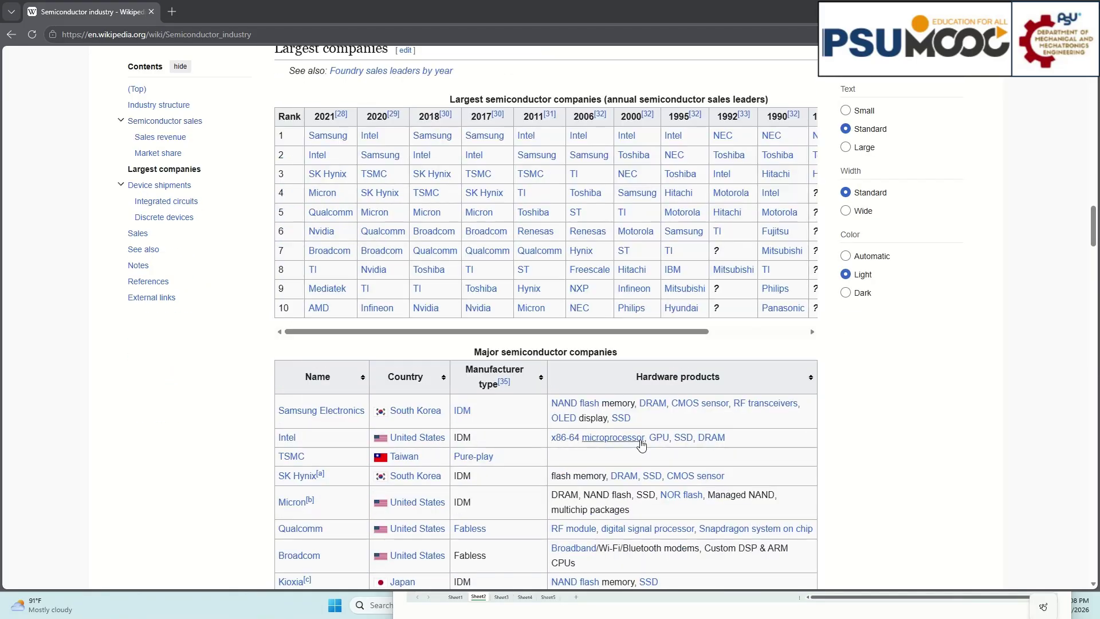
{"action": "scroll", "coordinate": [638, 440], "scroll_direction": "down", "scroll_amount": 13}
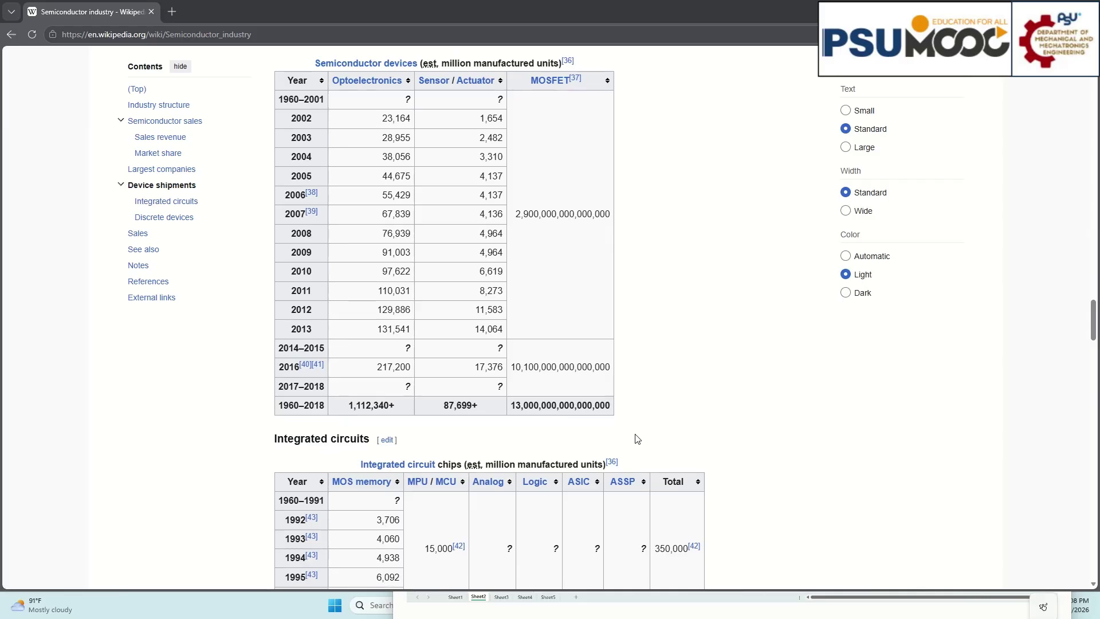
{"action": "left_click_drag", "start_coordinate": [286, 212], "coordinate": [350, 213]}
{"action": "scroll", "coordinate": [644, 294], "scroll_direction": "down", "scroll_amount": 2}
- Copy the web address of the Wikipedia article Semiconductor industry
{"action": "left_click", "coordinate": [270, 33]}
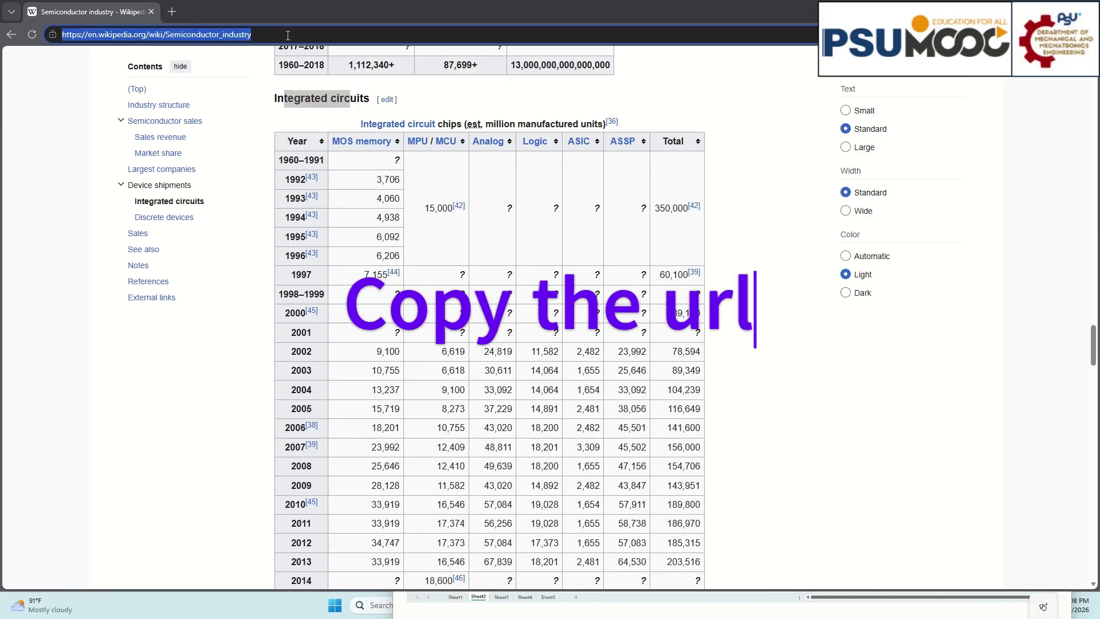
{"action": "right_click", "coordinate": [269, 32]}
{"action": "left_click", "coordinate": [332, 186]}
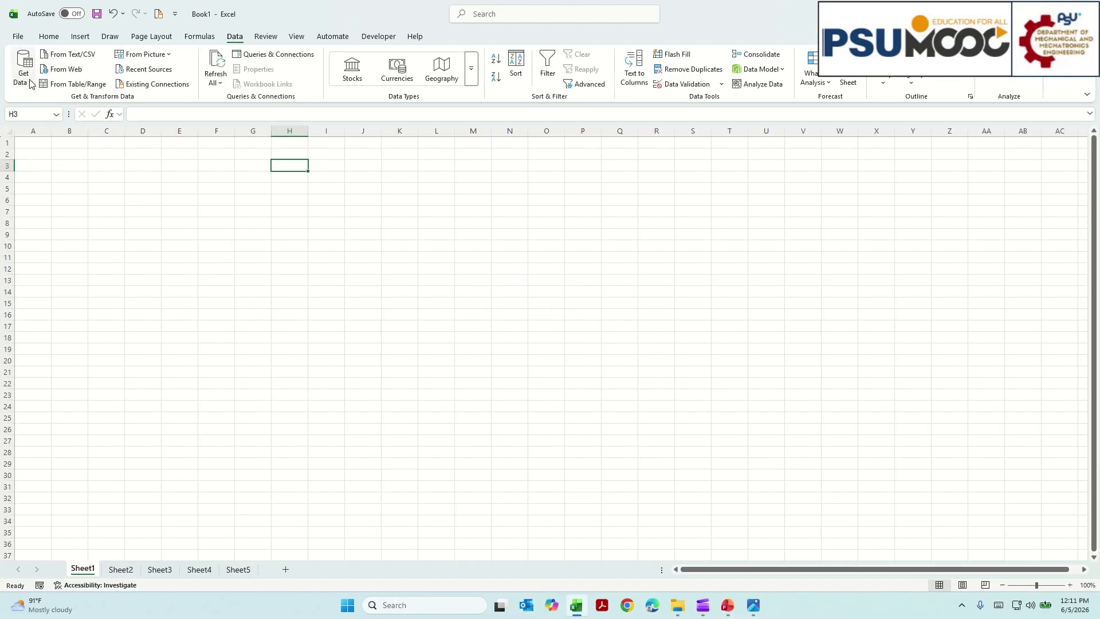
{"action": "left_click", "coordinate": [52, 71]}
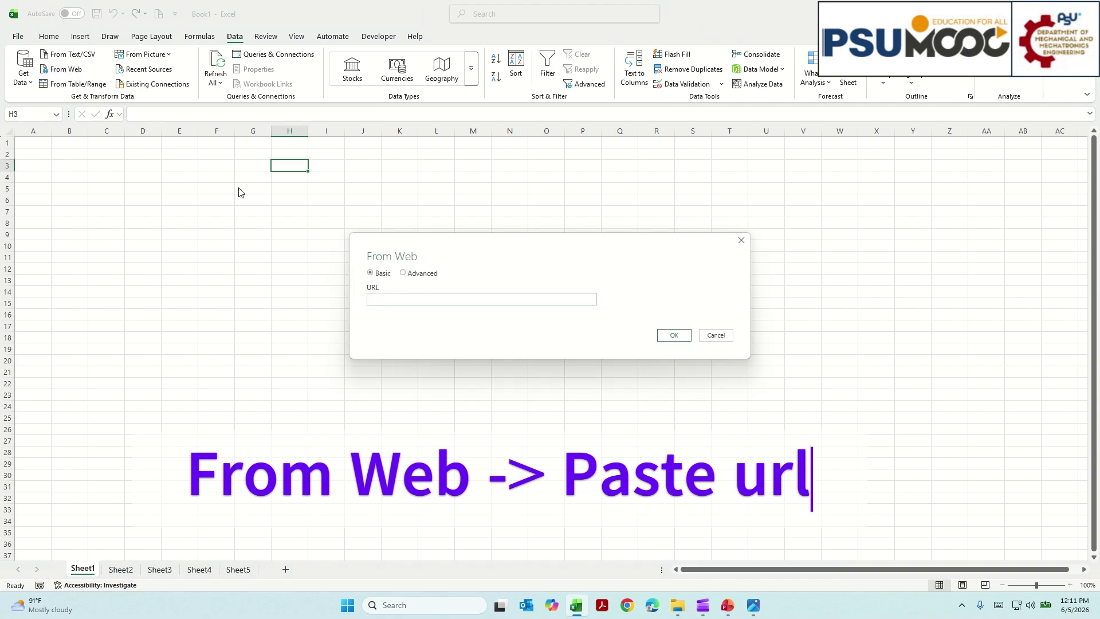
{"action": "right_click", "coordinate": [412, 294]}
{"action": "left_click", "coordinate": [440, 351]}
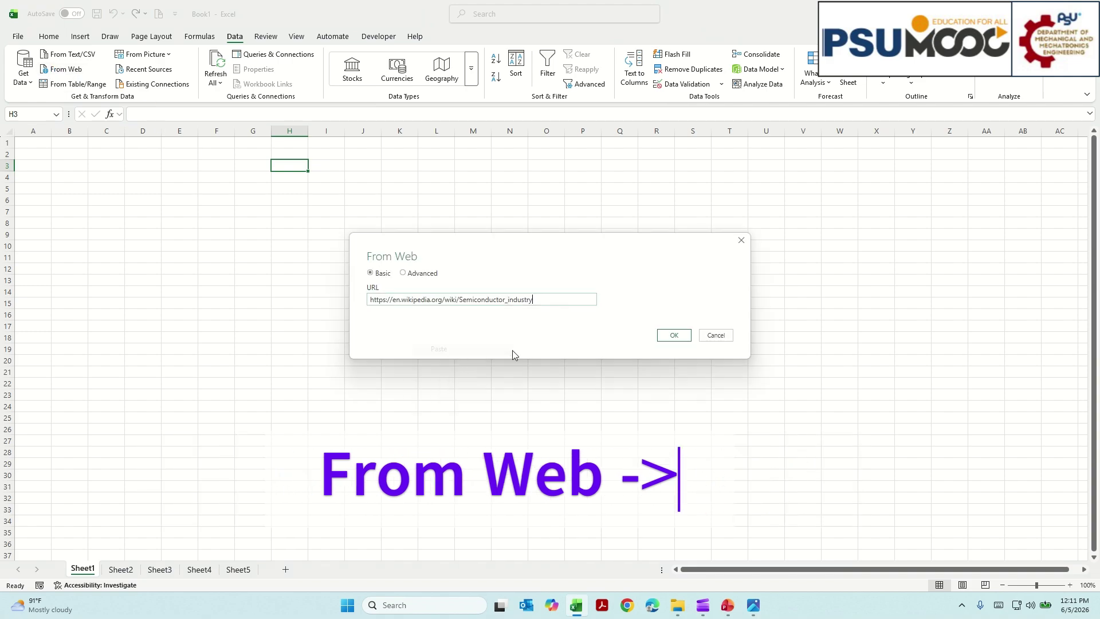
{"action": "left_click", "coordinate": [686, 341]}
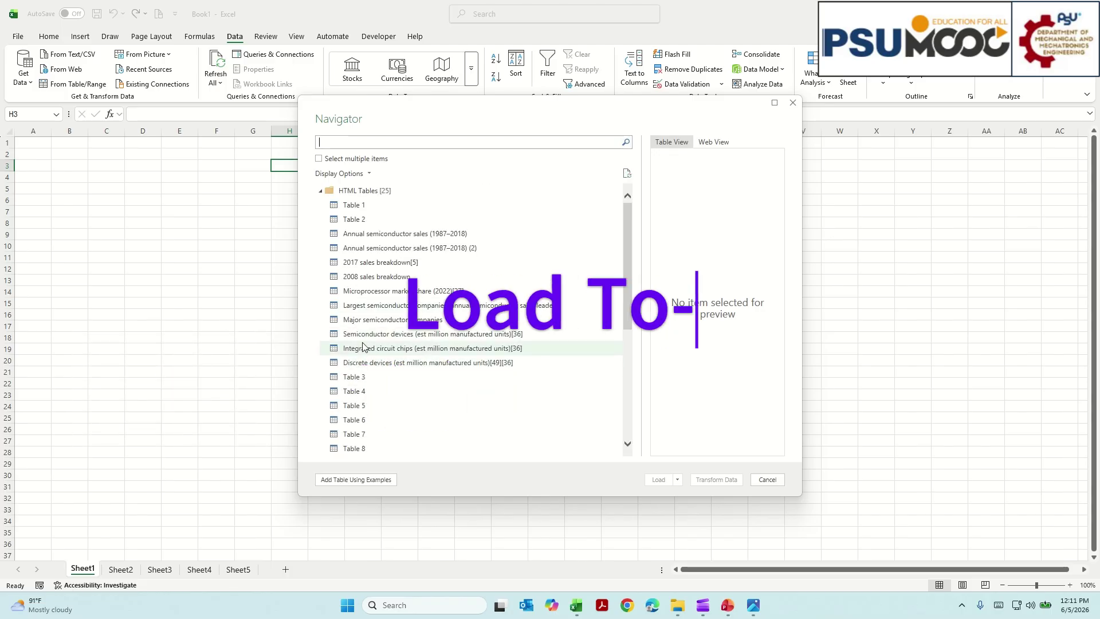
- Load the Integrated circuit chips (est million manufactured units) table into the existing worksheet at cell D5
{"action": "left_click", "coordinate": [363, 348]}
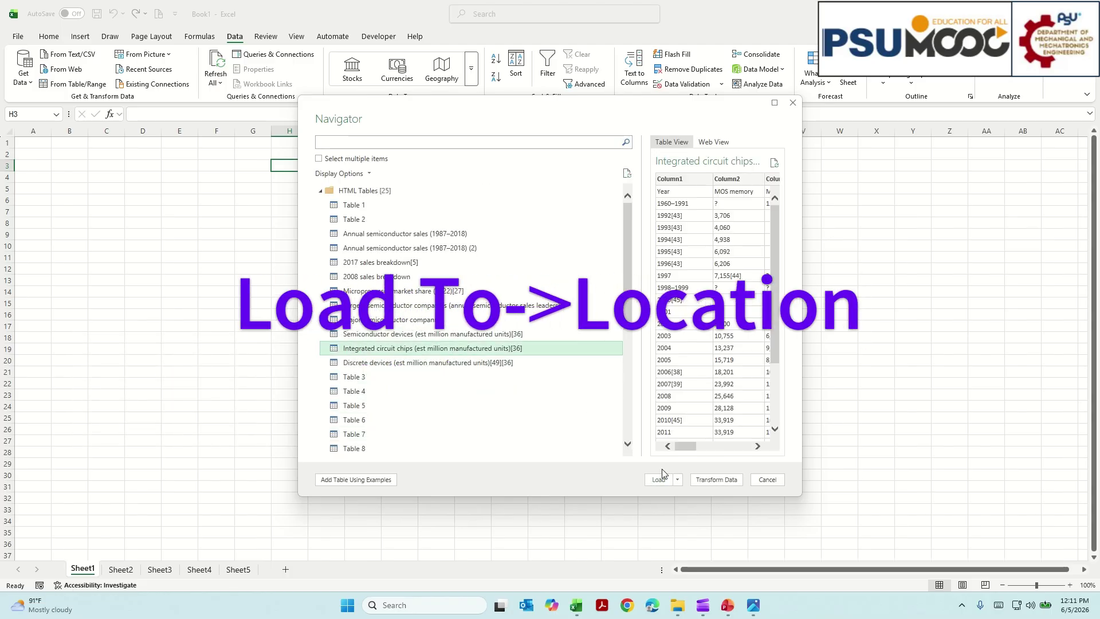
{"action": "left_click", "coordinate": [677, 480]}
{"action": "left_click", "coordinate": [706, 508]}
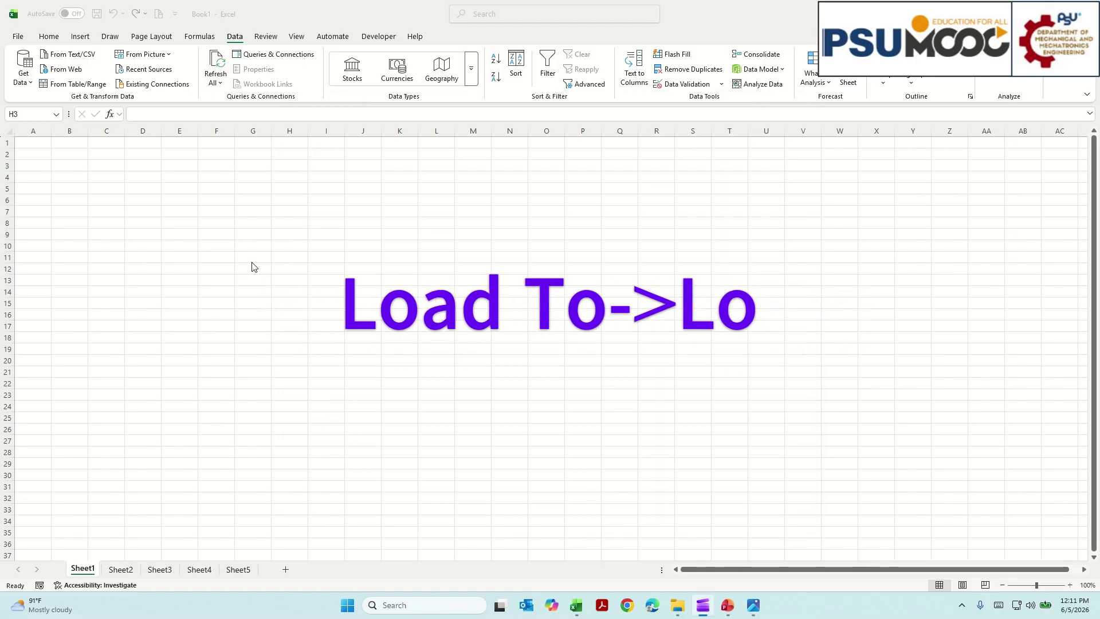
{"action": "left_click", "coordinate": [575, 241]}
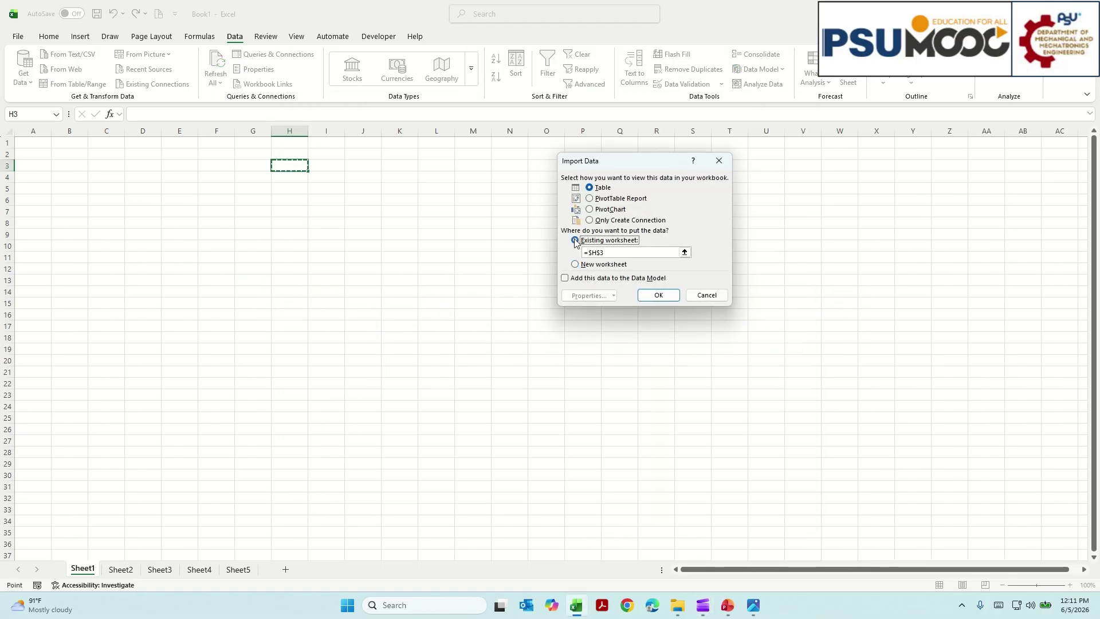
{"action": "left_click", "coordinate": [141, 188]}
{"action": "left_click", "coordinate": [658, 294]}
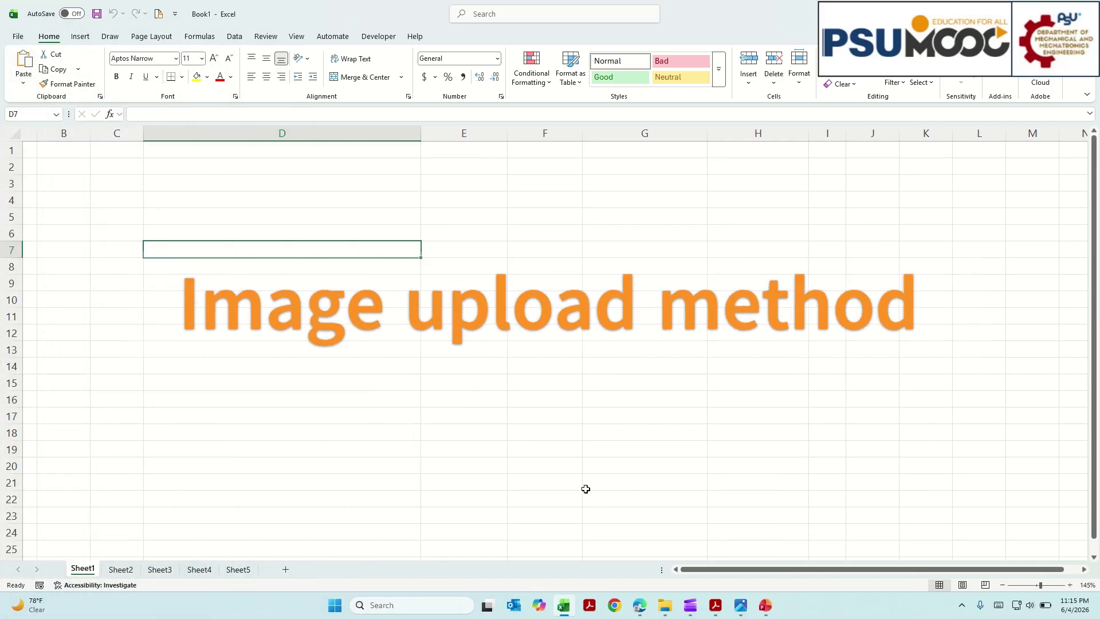
- Import data from the picture file of the global plastic production table and widen the Data from Picture pane
{"action": "left_click", "coordinate": [738, 606]}
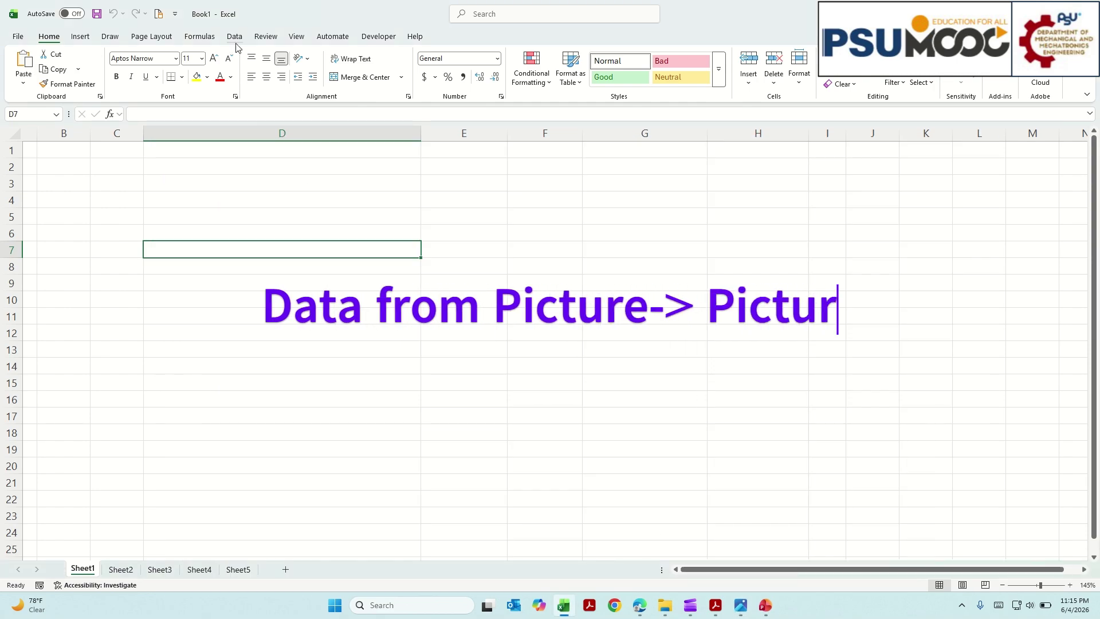
{"action": "left_click", "coordinate": [235, 38]}
{"action": "left_click", "coordinate": [145, 54]}
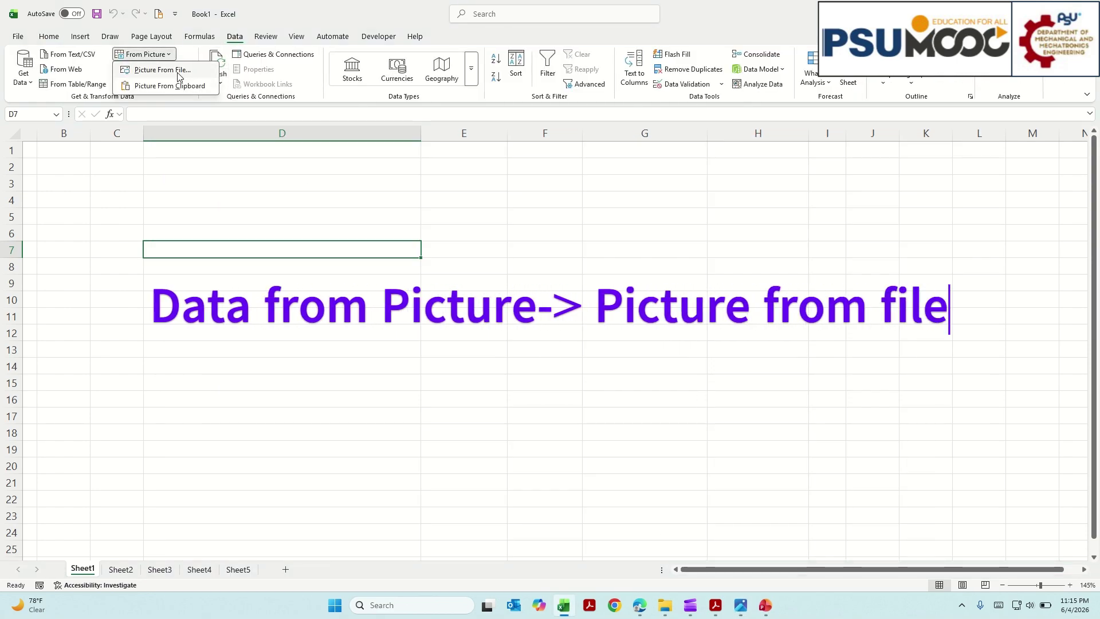
{"action": "left_click", "coordinate": [178, 74]}
{"action": "double_click", "coordinate": [208, 125]}
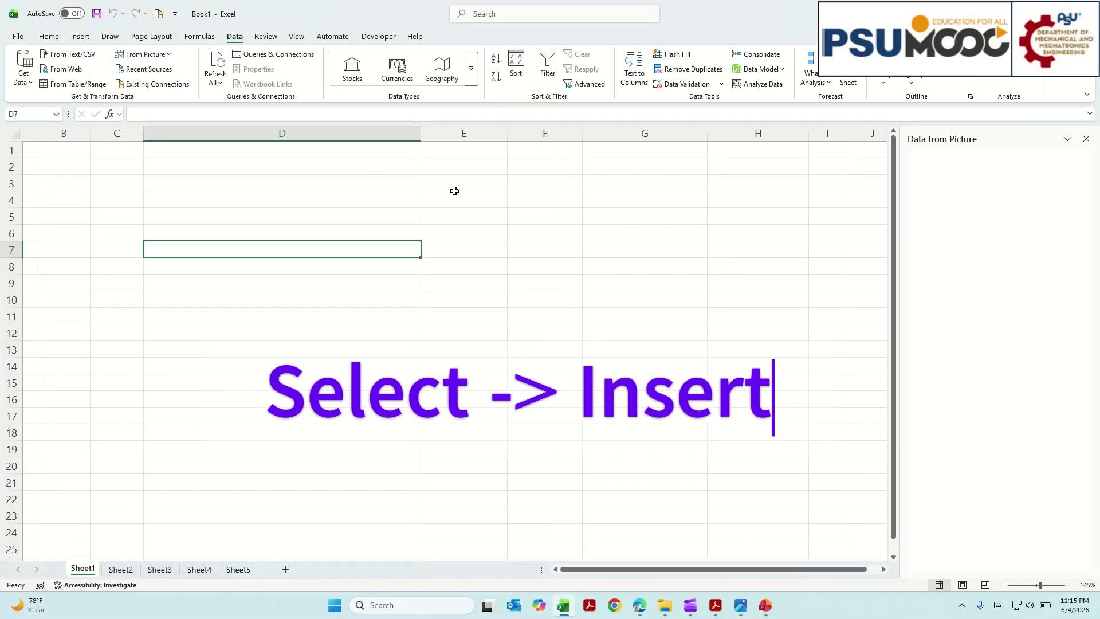
{"action": "left_click_drag", "start_coordinate": [901, 230], "coordinate": [718, 228]}
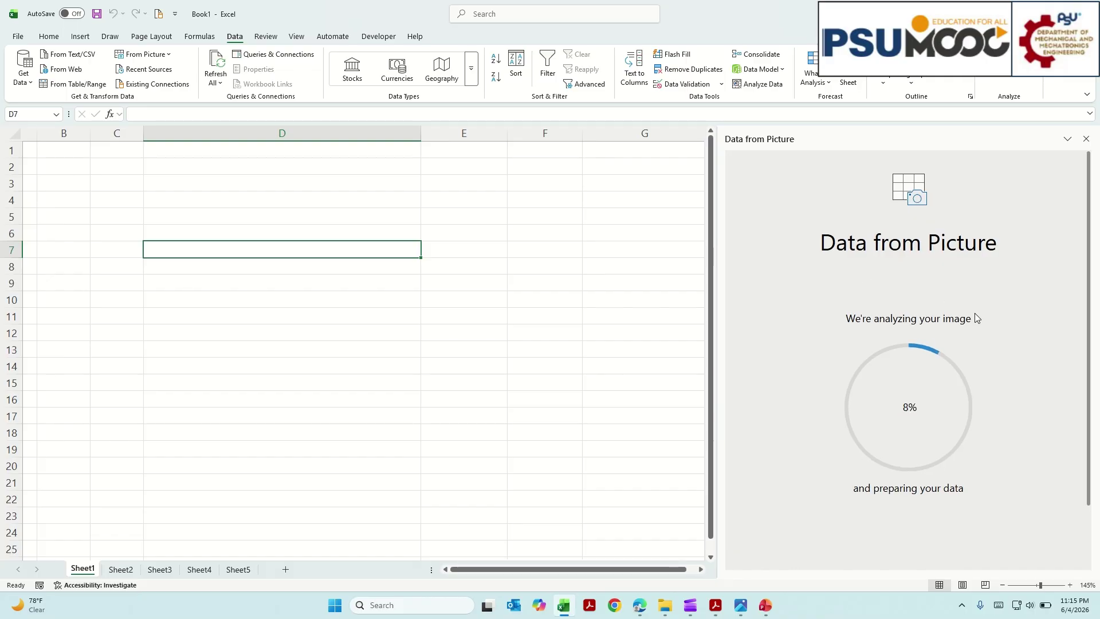
- Check the flagged Polymer entry against the picture, and insert the recognised data at cell D11 despite the items left to review
{"action": "scroll", "coordinate": [1015, 354], "scroll_direction": "down", "scroll_amount": 2}
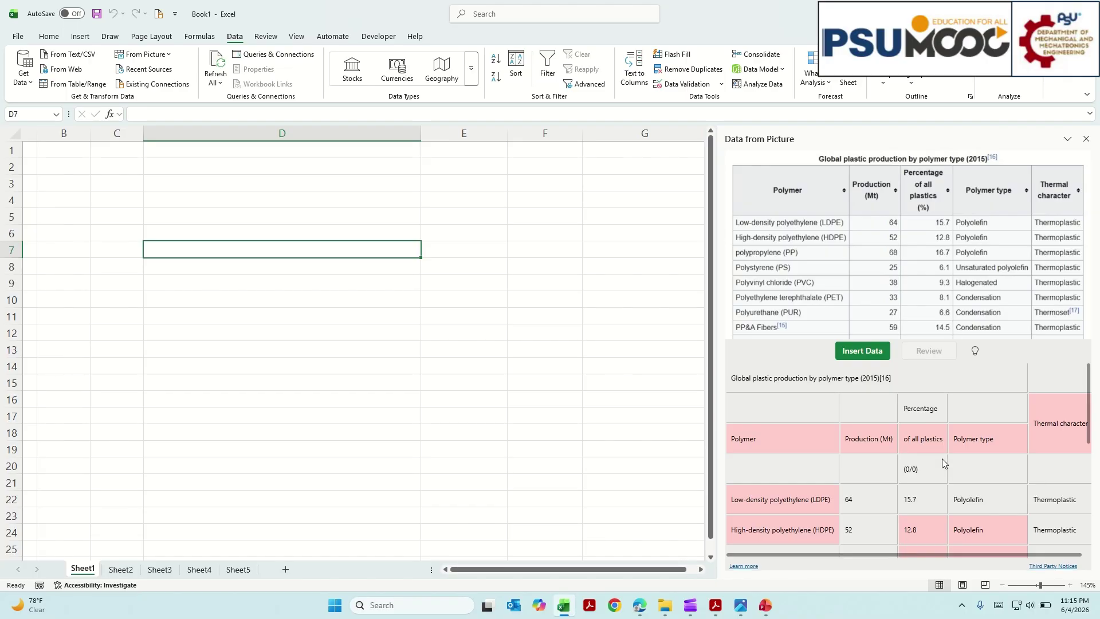
{"action": "left_click", "coordinate": [792, 439]}
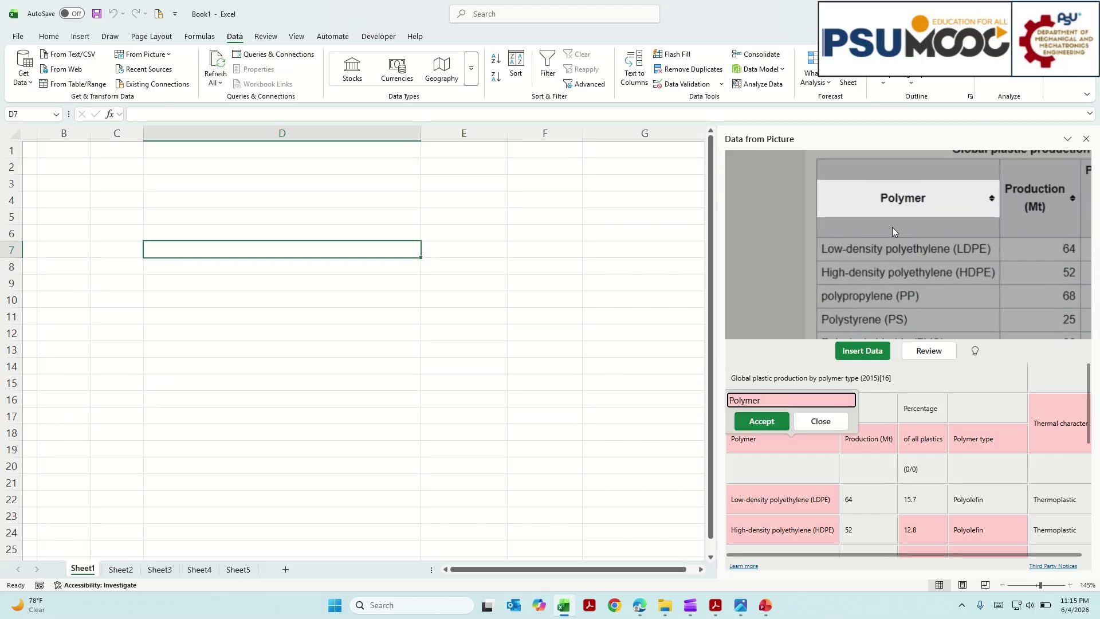
{"action": "left_click", "coordinate": [869, 355]}
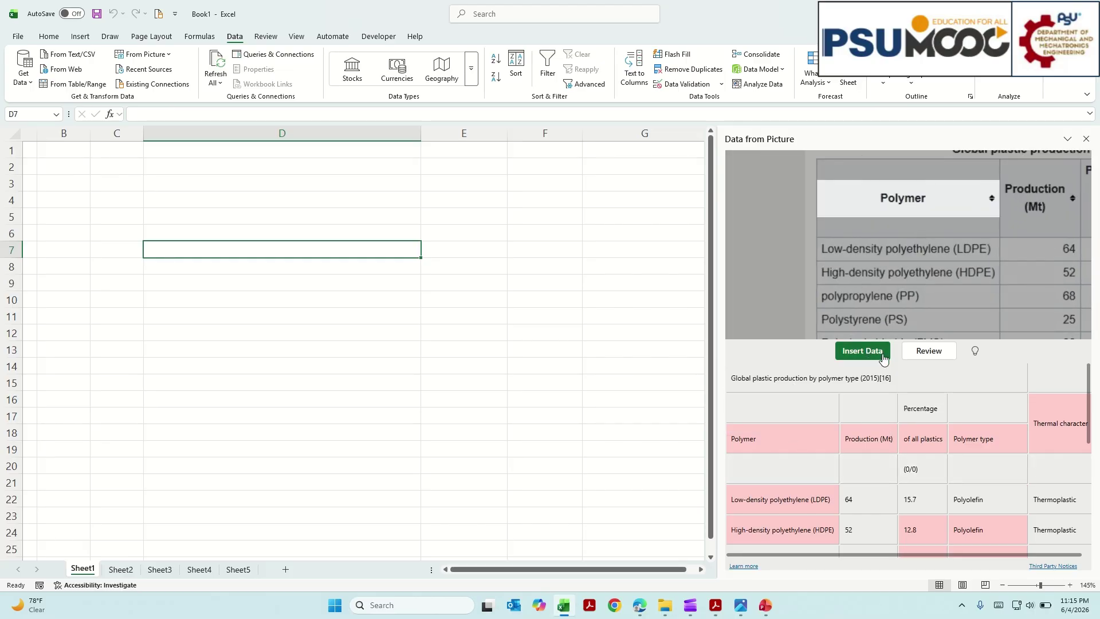
{"action": "scroll", "coordinate": [879, 387], "scroll_direction": "down", "scroll_amount": 1}
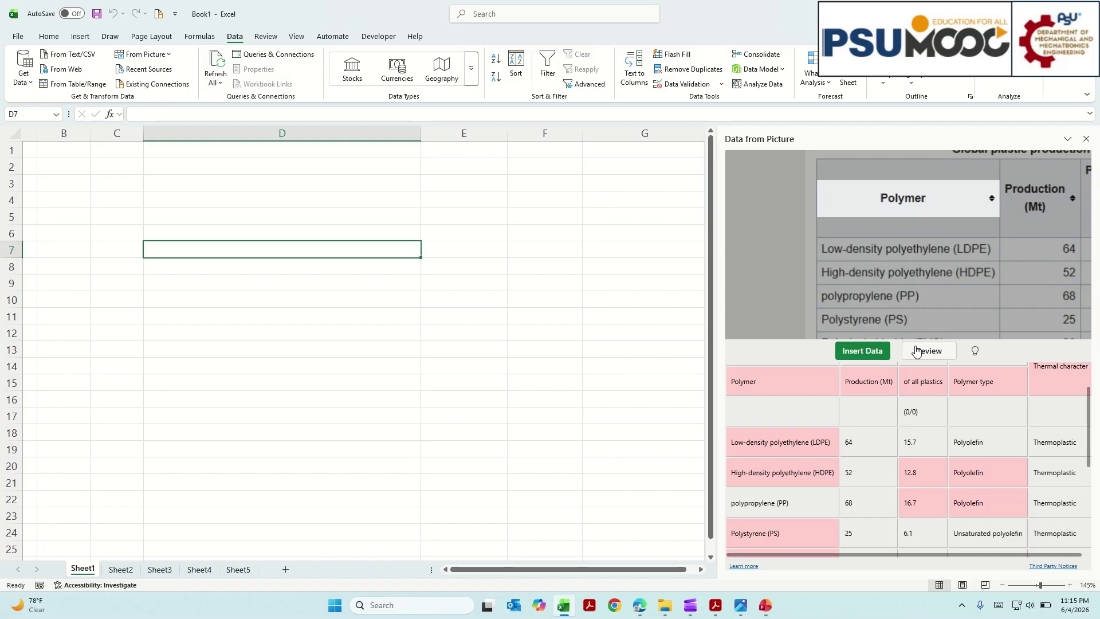
{"action": "left_click", "coordinate": [363, 311]}
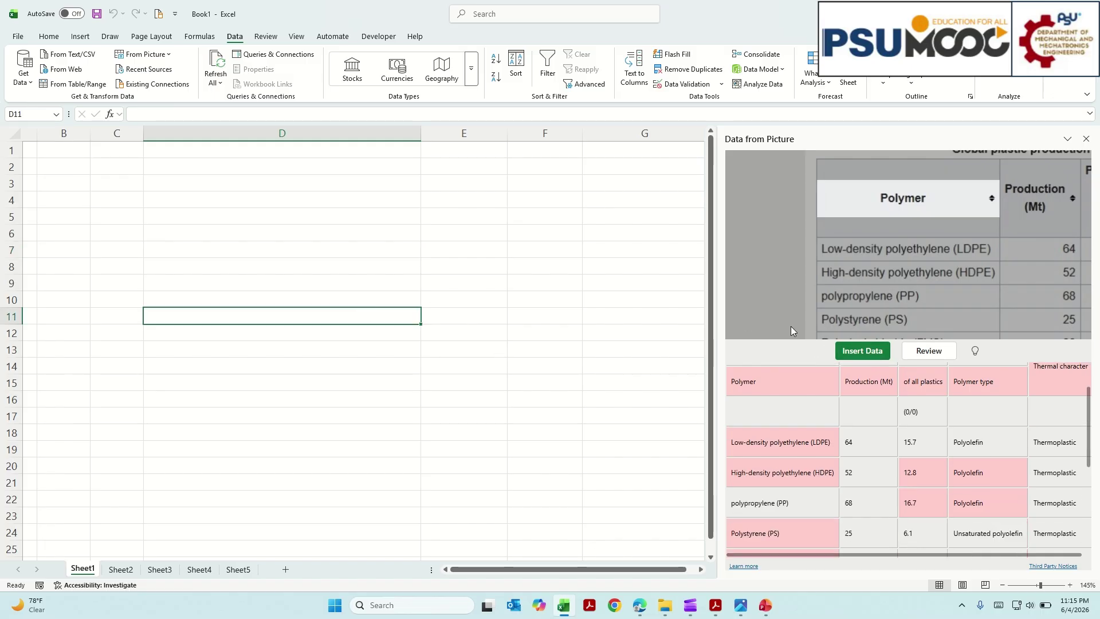
{"action": "left_click", "coordinate": [869, 354]}
{"action": "left_click", "coordinate": [907, 464]}
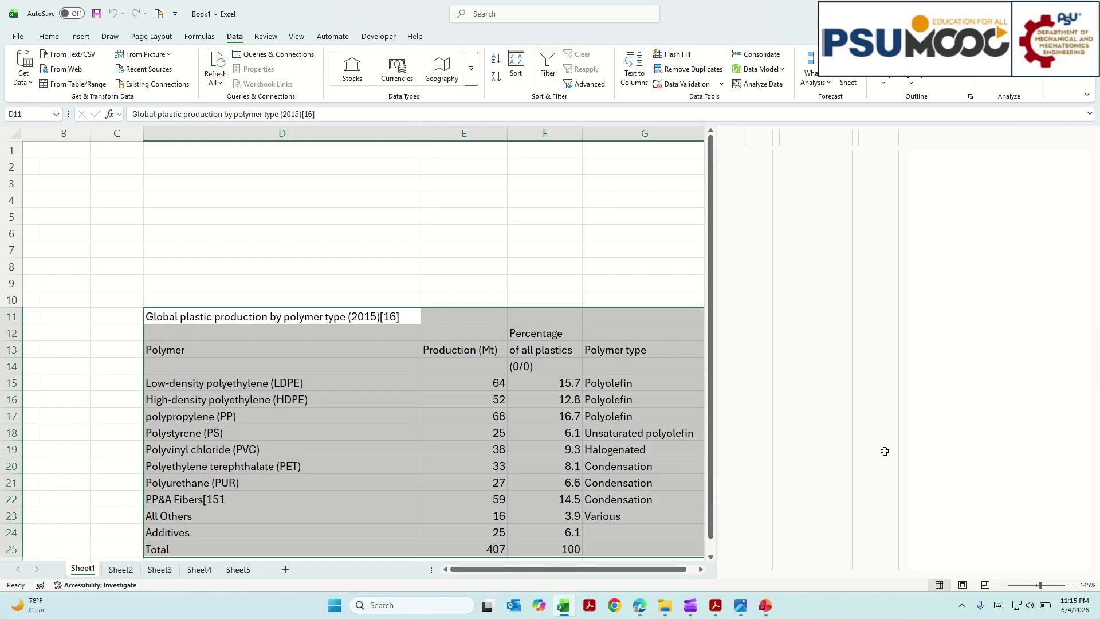
- Look over the inserted plastic production table in D11:H25
{"action": "left_click_drag", "start_coordinate": [268, 226], "coordinate": [758, 449]}
{"action": "left_click", "coordinate": [611, 484]}
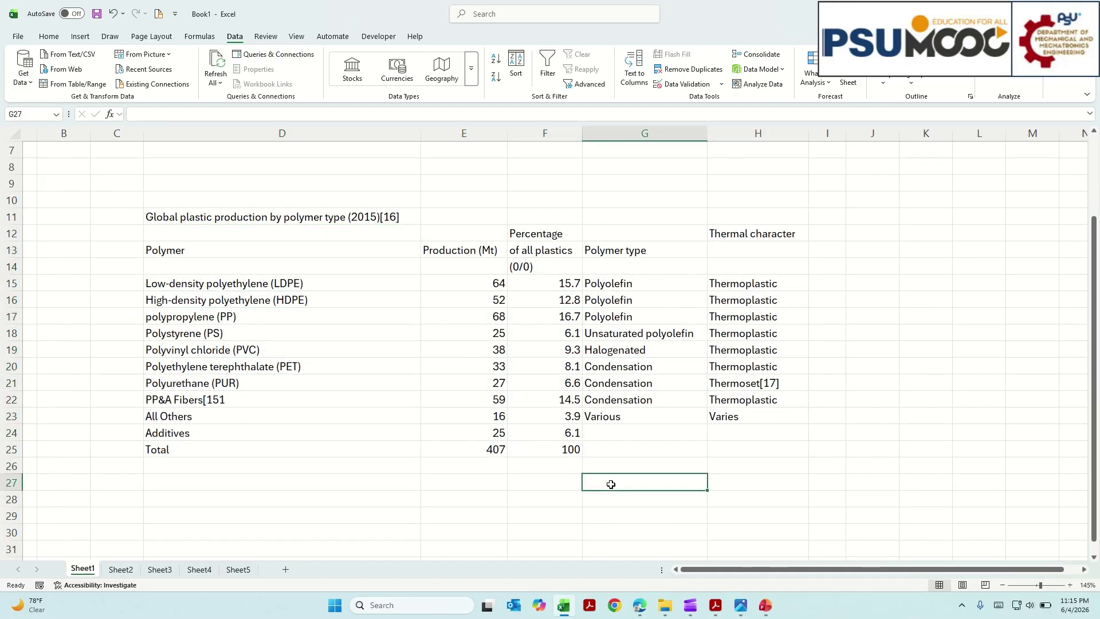
{"action": "left_click_drag", "start_coordinate": [240, 227], "coordinate": [732, 449]}
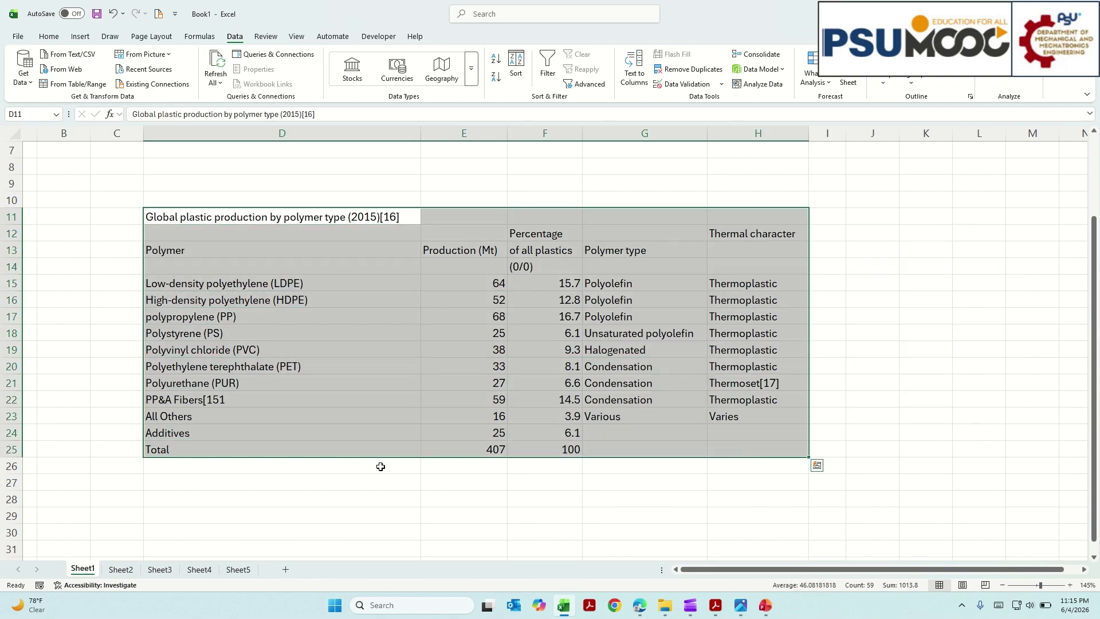
{"action": "left_click", "coordinate": [380, 466]}
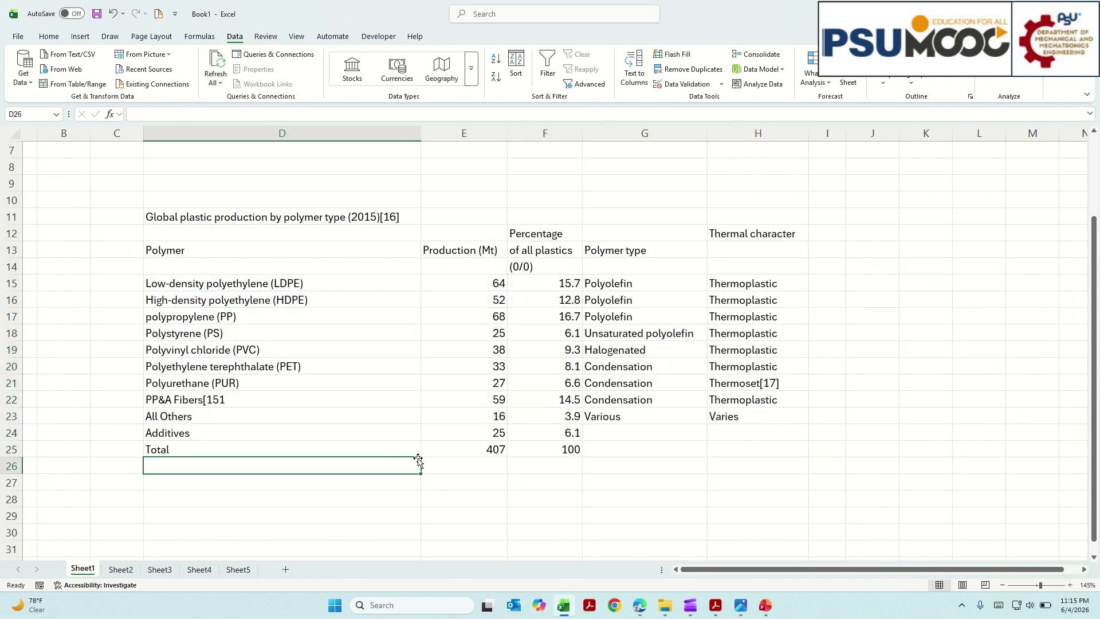
- Copy the ResearchGate performance comparison table image in the browser and import it into Excel as data from the clipboard picture
{"action": "left_click", "coordinate": [638, 605]}
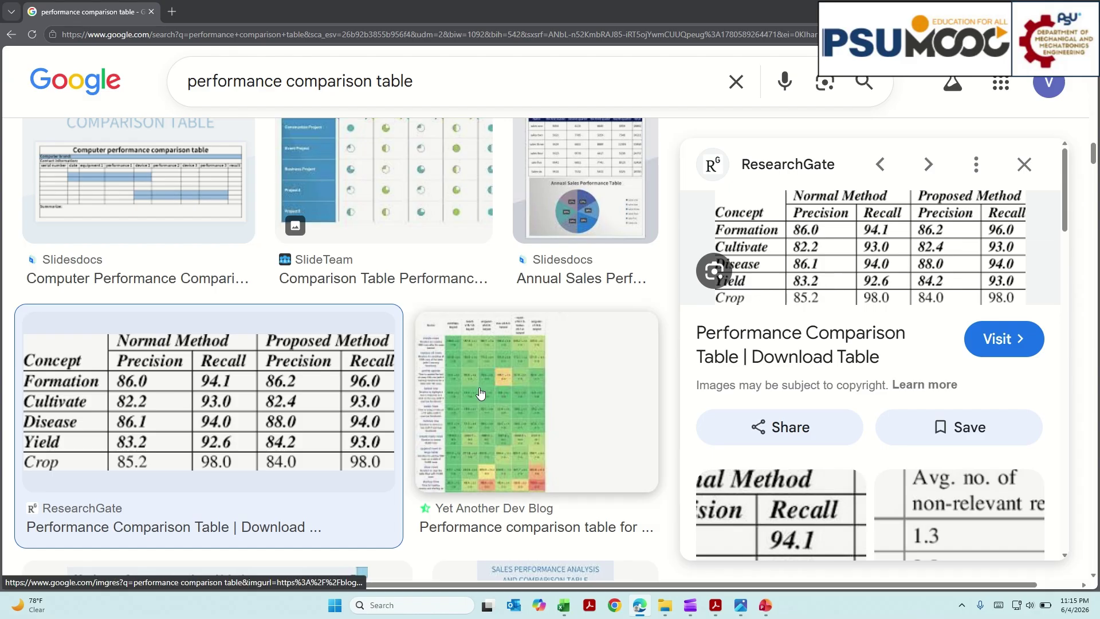
{"action": "right_click", "coordinate": [879, 250]}
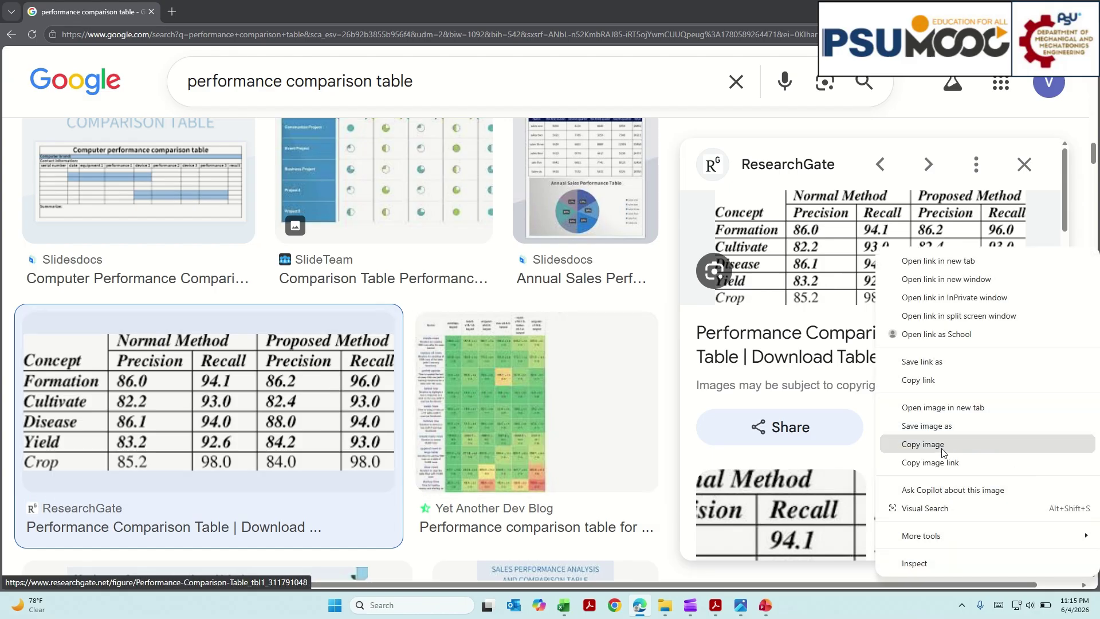
{"action": "left_click", "coordinate": [923, 444]}
{"action": "key", "text": "alt+Tab"}
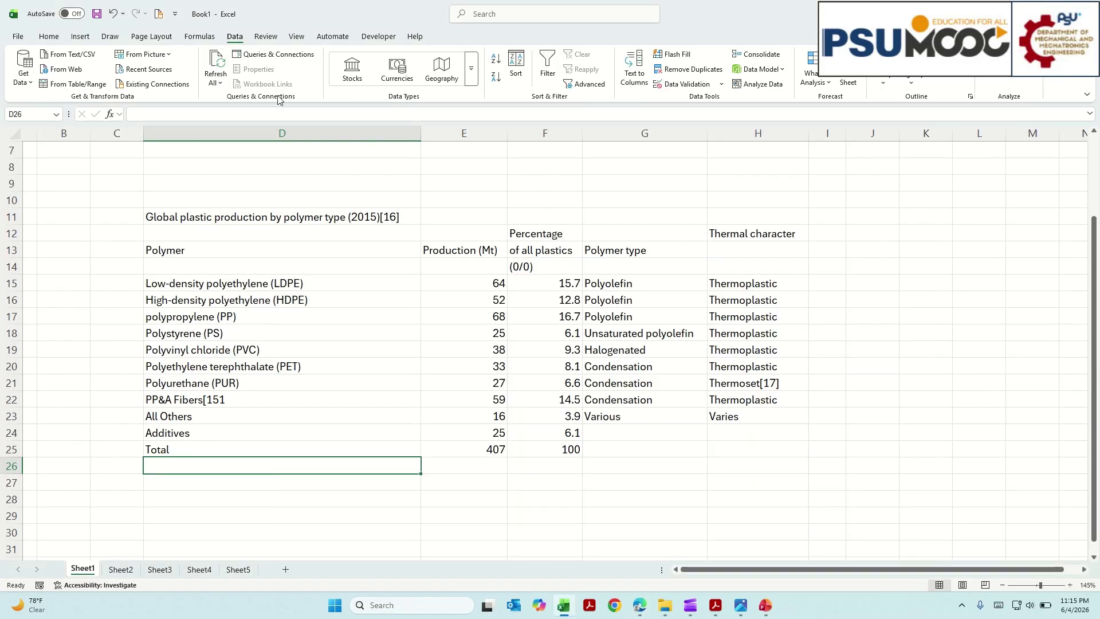
{"action": "left_click", "coordinate": [161, 57]}
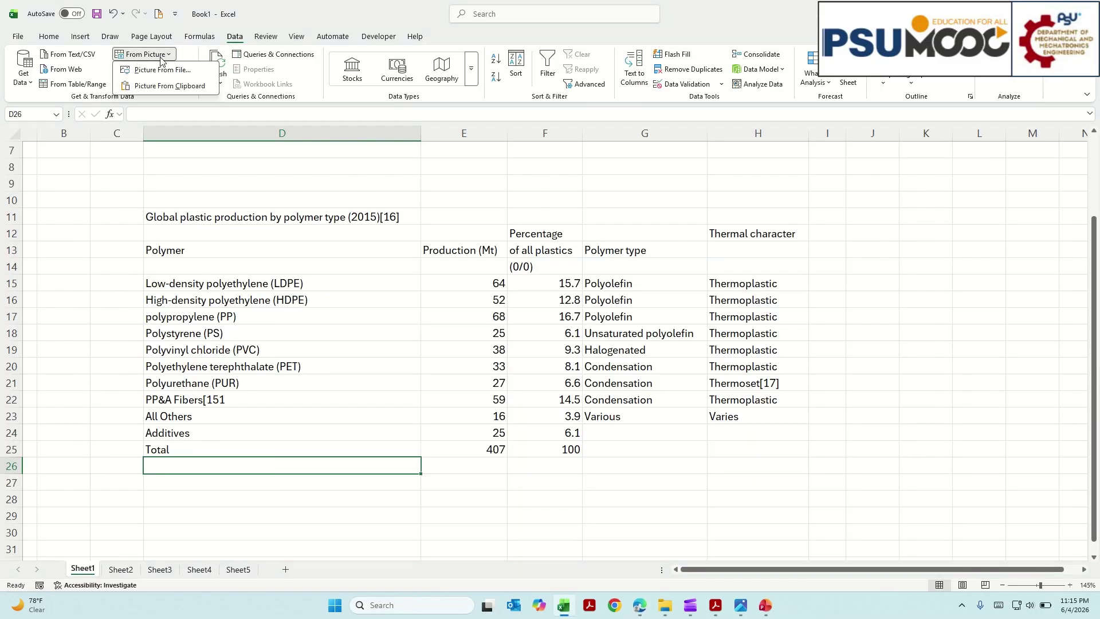
{"action": "left_click", "coordinate": [170, 86]}
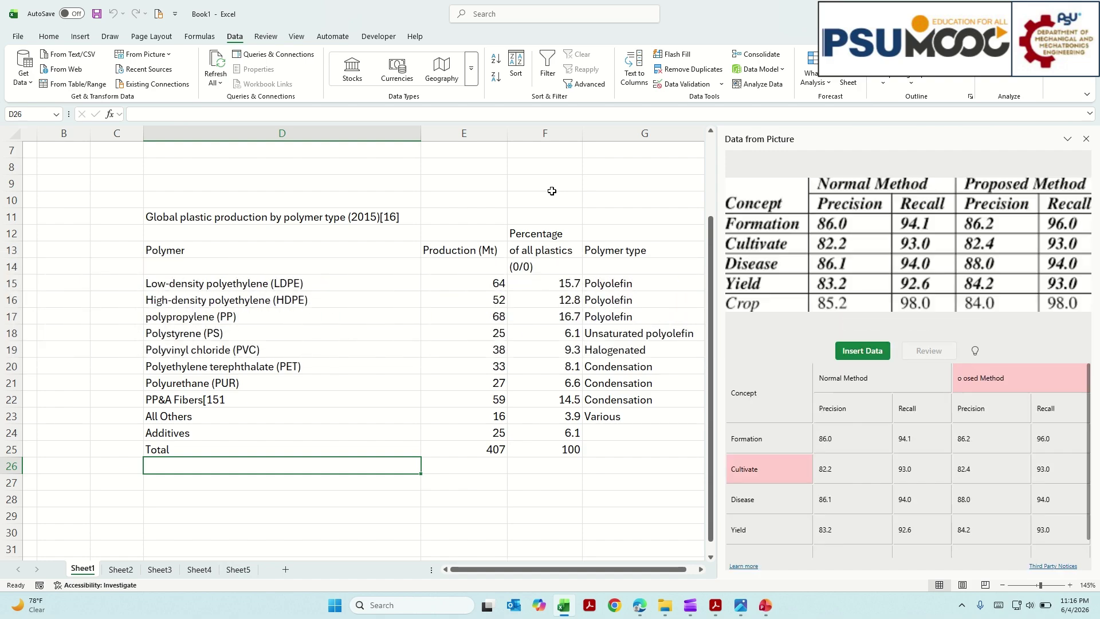
- Insert the recognised performance comparison data at cell F6 of Sheet3 without further review and look over the result
{"action": "scroll", "coordinate": [442, 396], "scroll_direction": "down", "scroll_amount": 3}
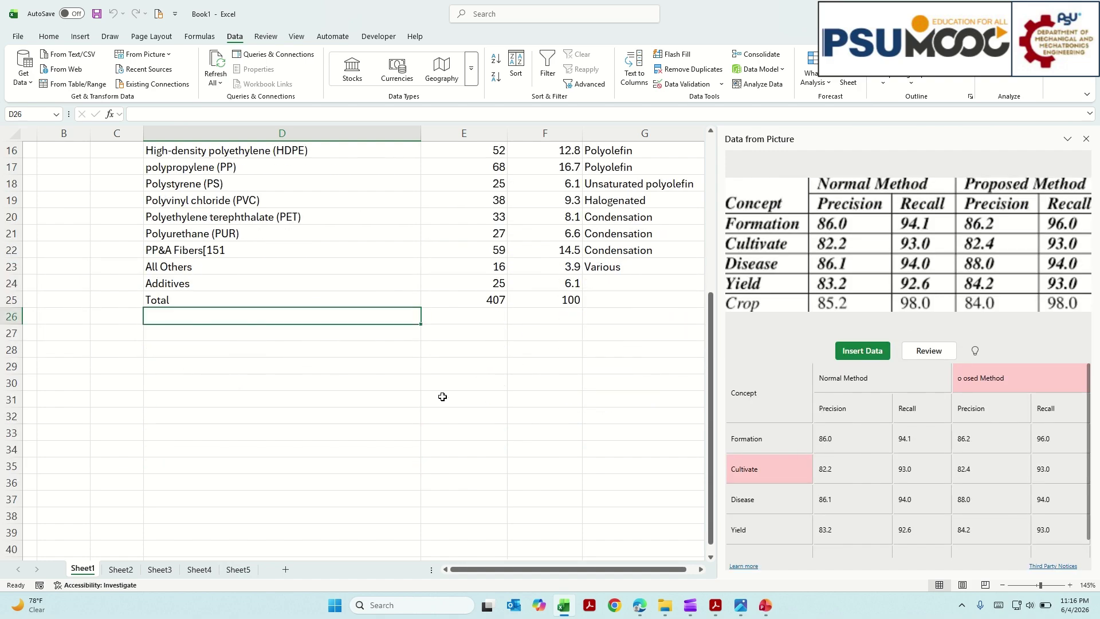
{"action": "left_click", "coordinate": [161, 570]}
{"action": "left_click", "coordinate": [218, 201]}
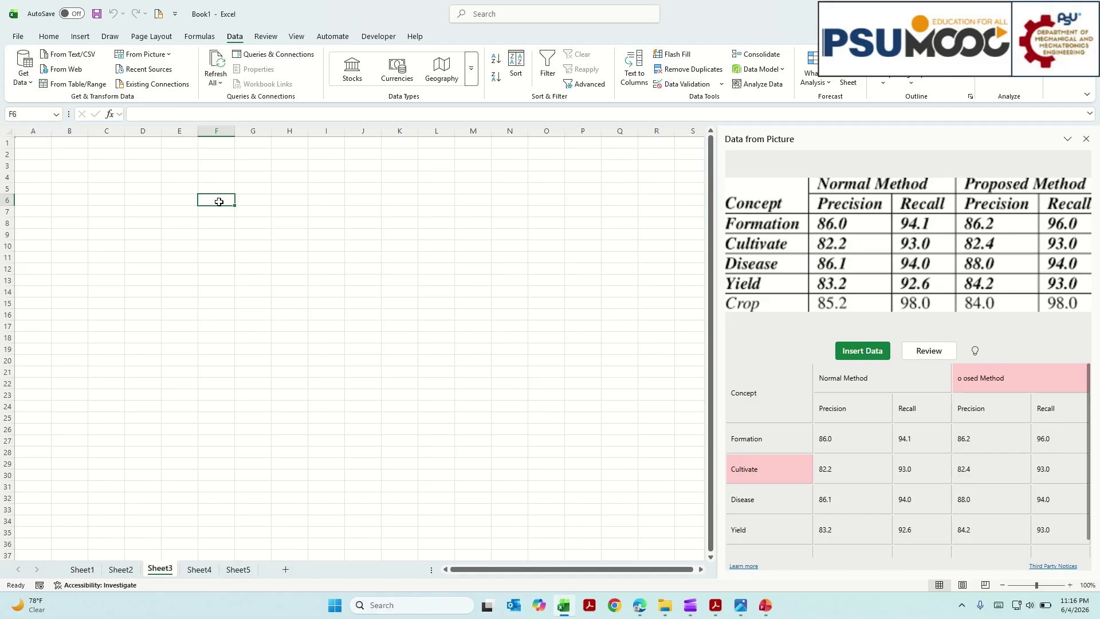
{"action": "left_click", "coordinate": [850, 359]}
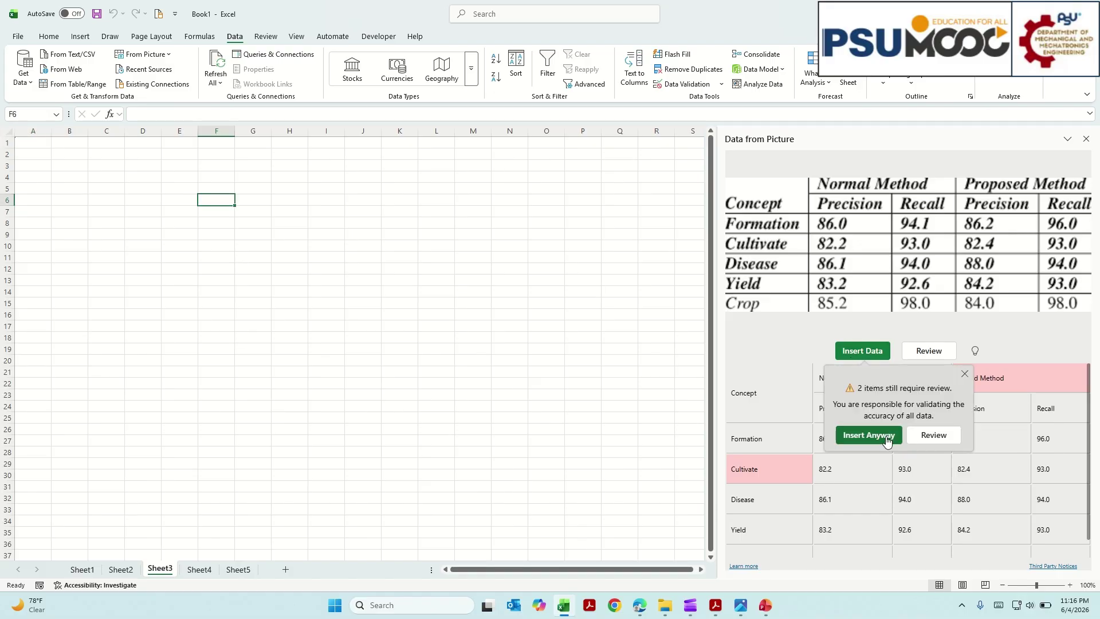
{"action": "left_click", "coordinate": [868, 435]}
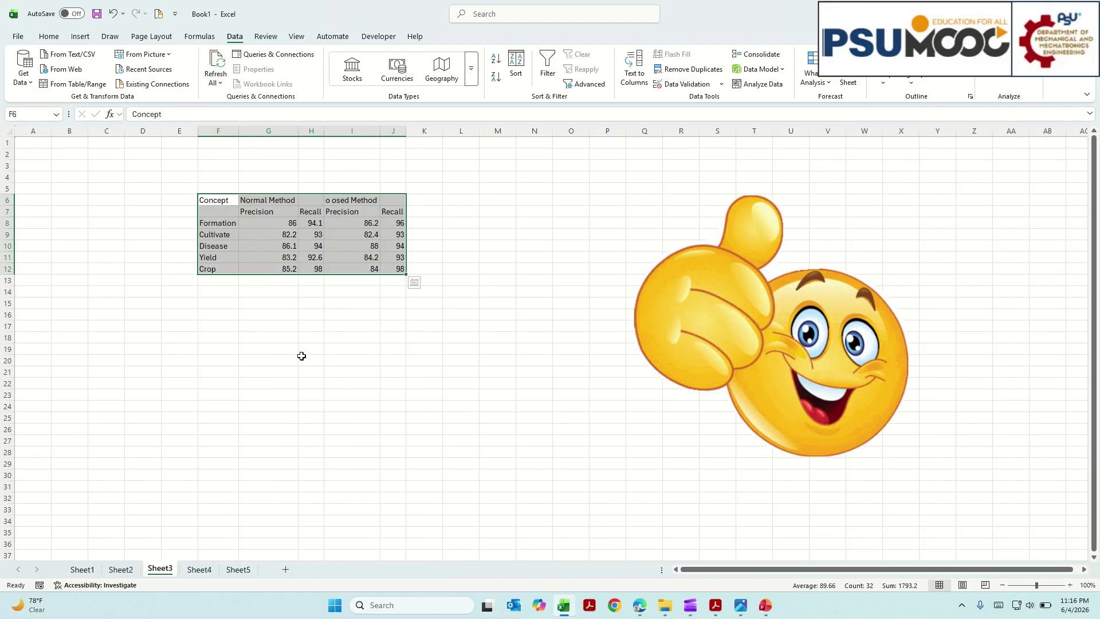
{"action": "left_click", "coordinate": [290, 326]}
{"action": "scroll", "coordinate": [291, 329], "scroll_direction": "up", "scroll_amount": 3}
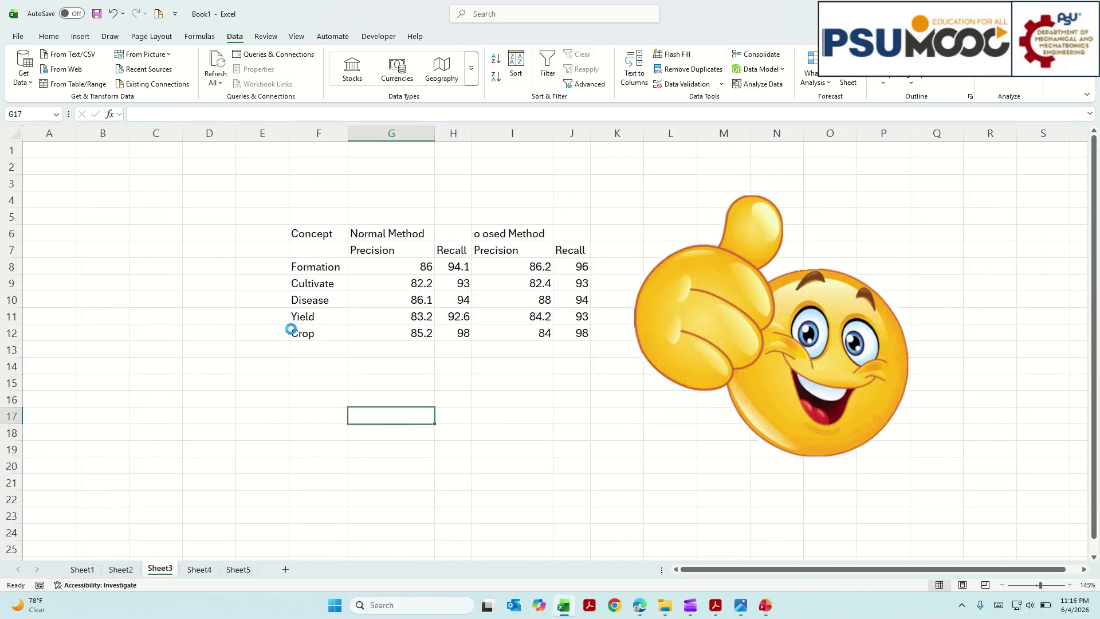
{"action": "scroll", "coordinate": [291, 329], "scroll_direction": "up", "scroll_amount": 1}
{"action": "left_click", "coordinate": [483, 194]}
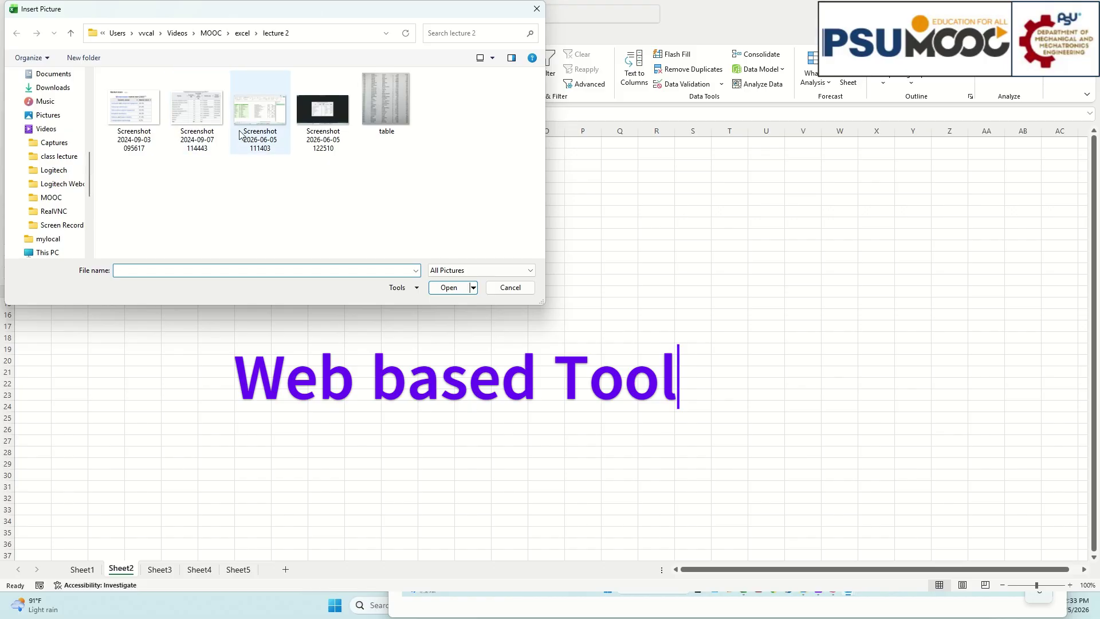
{"action": "left_click", "coordinate": [202, 105]}
{"action": "double_click", "coordinate": [202, 105]}
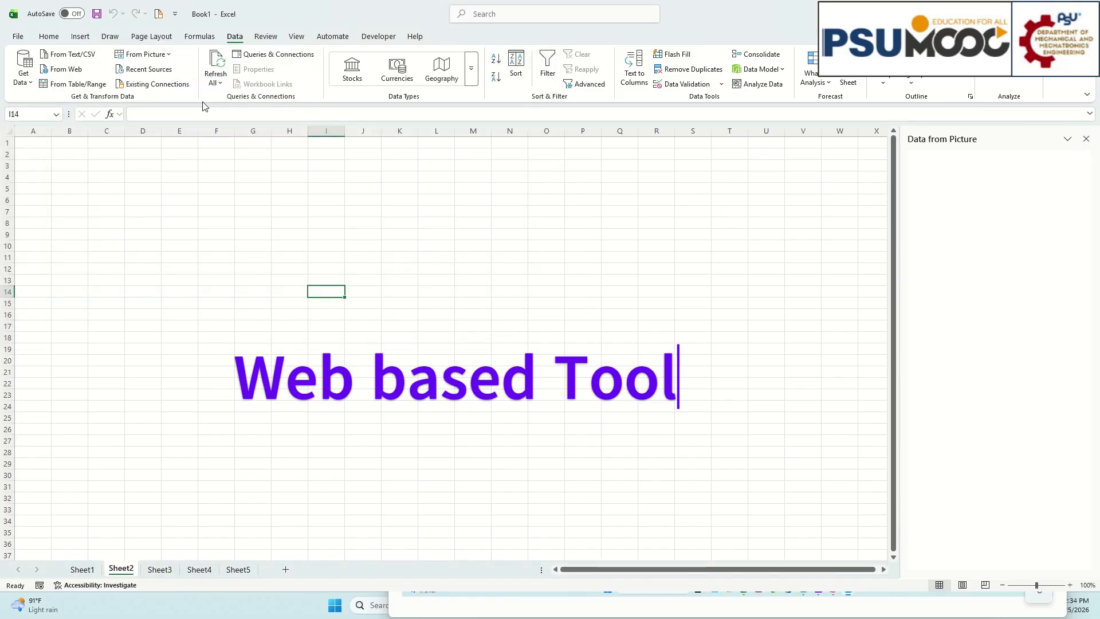